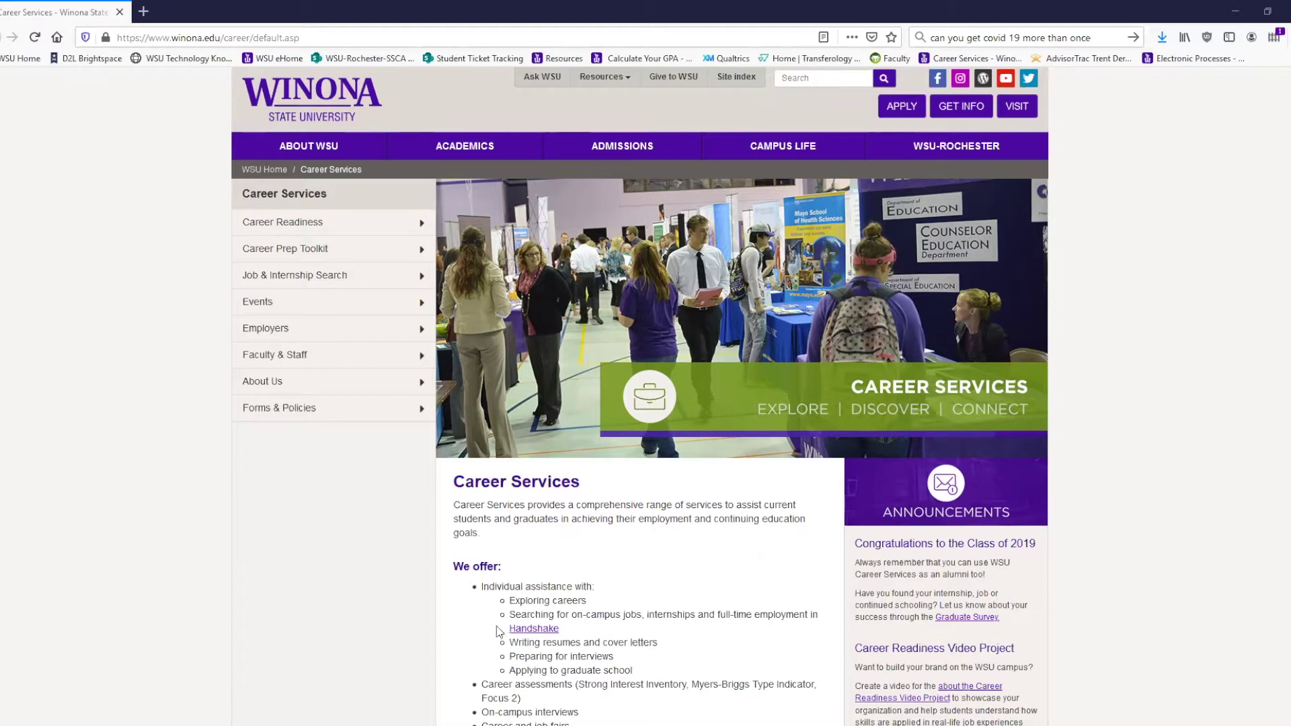
# Step: Highlight 'Handshake' in the services list and scroll down to the Handshake portal links
pyautogui.moveTo(508, 629); pyautogui.dragTo(571, 640)
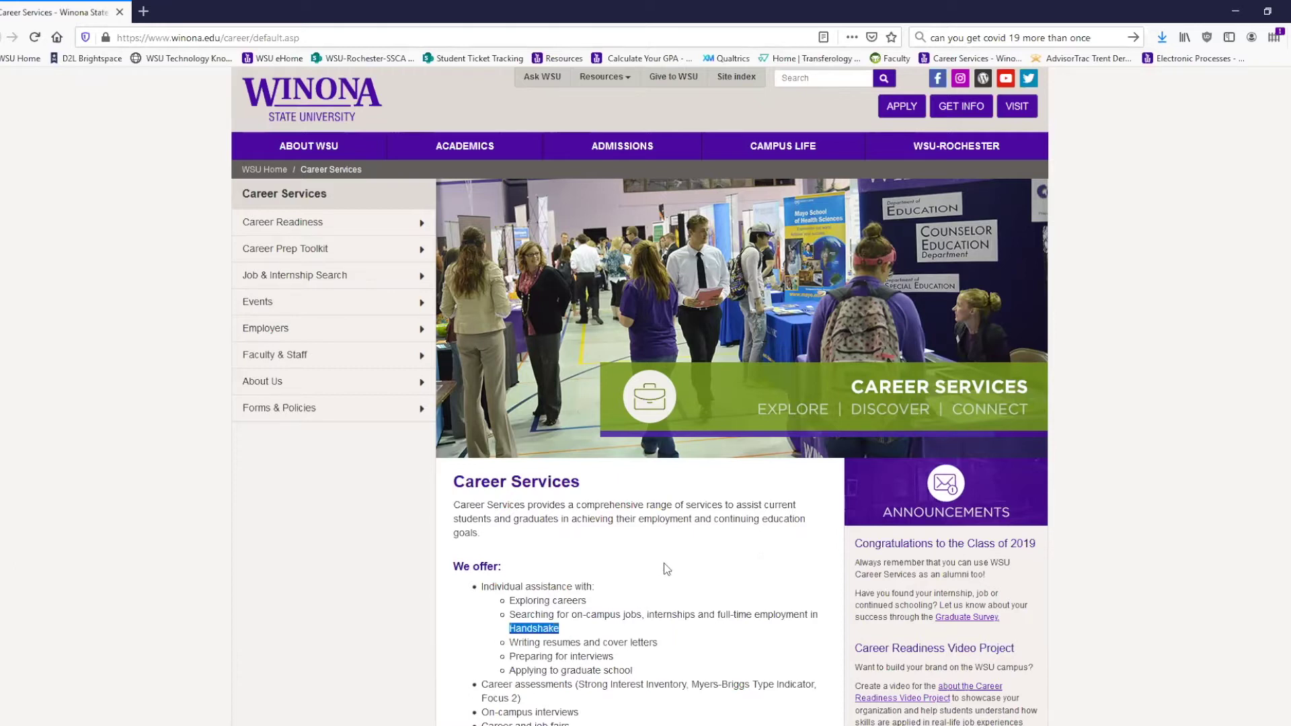
pyautogui.scroll(-1, 664, 562)
pyautogui.scroll(-2, 664, 563)
pyautogui.scroll(-2, 663, 563)
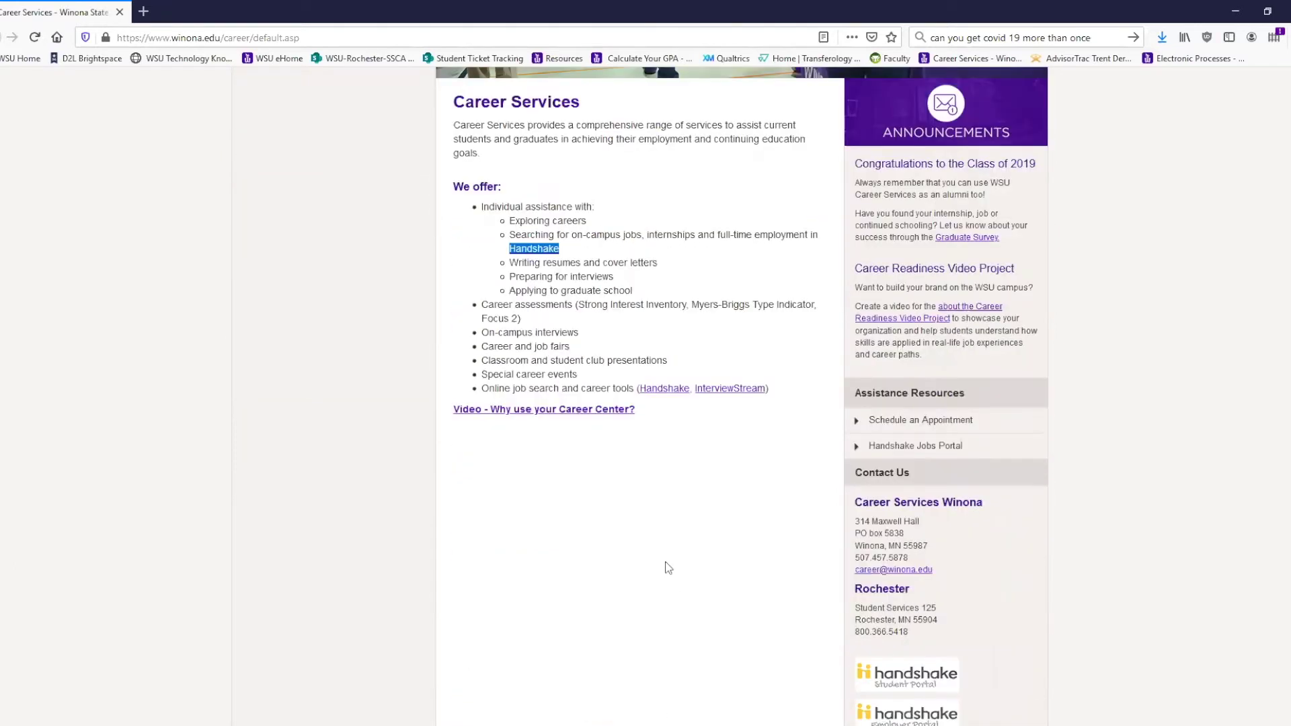
pyautogui.scroll(-2, 663, 563)
pyautogui.scroll(-2, 665, 570)
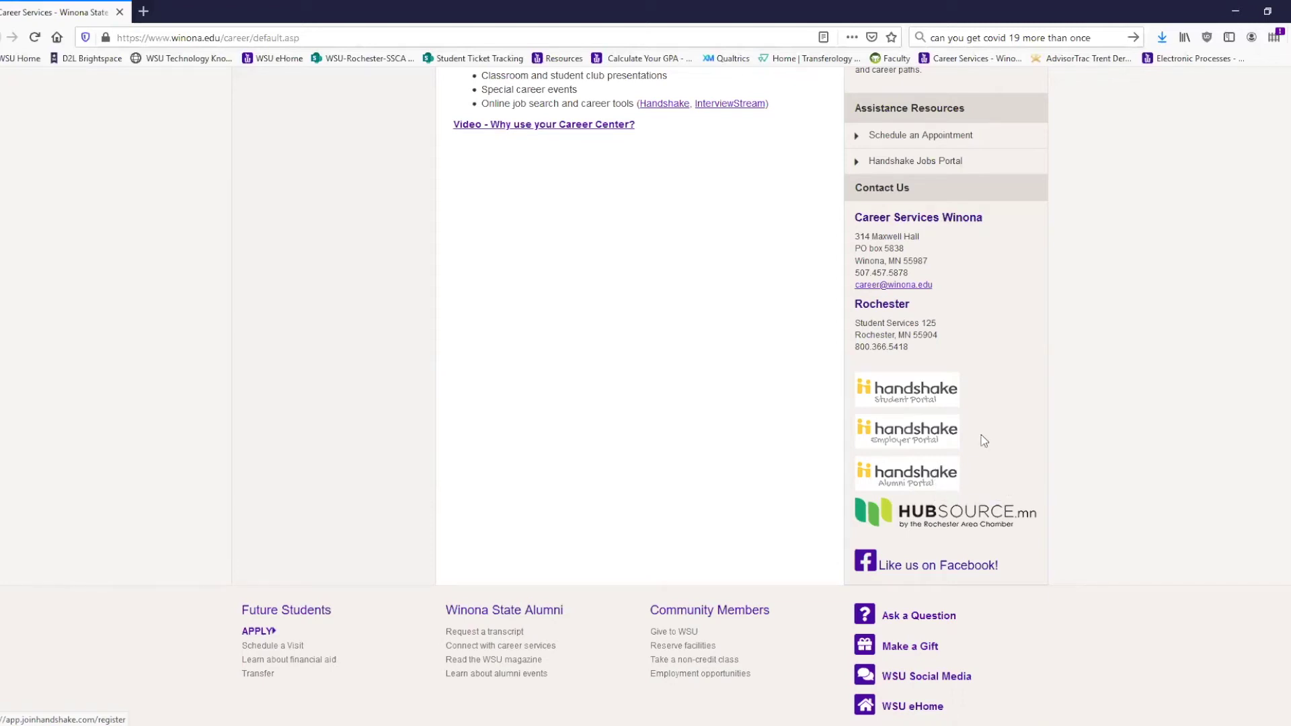
pyautogui.scroll(1, 989, 437)
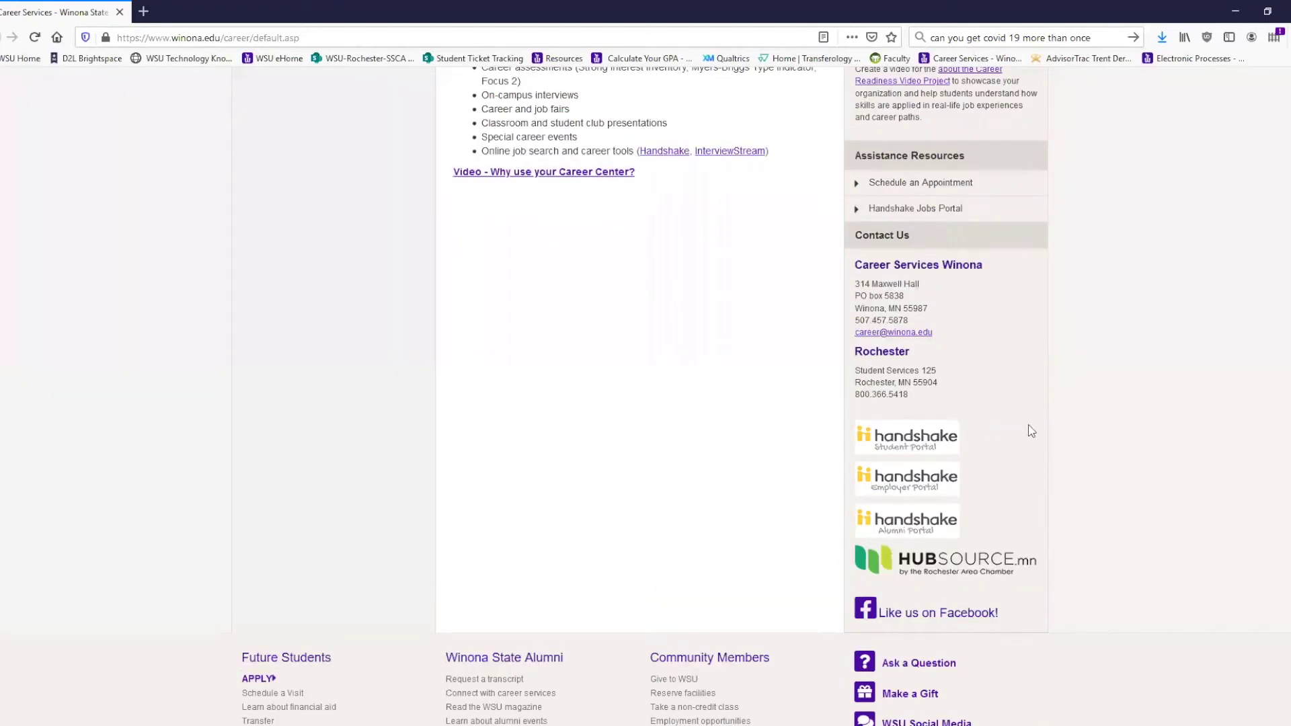
# Step: Open the Handshake Student Portal and browse the Winona home page, ending back at the top
pyautogui.click(921, 440)
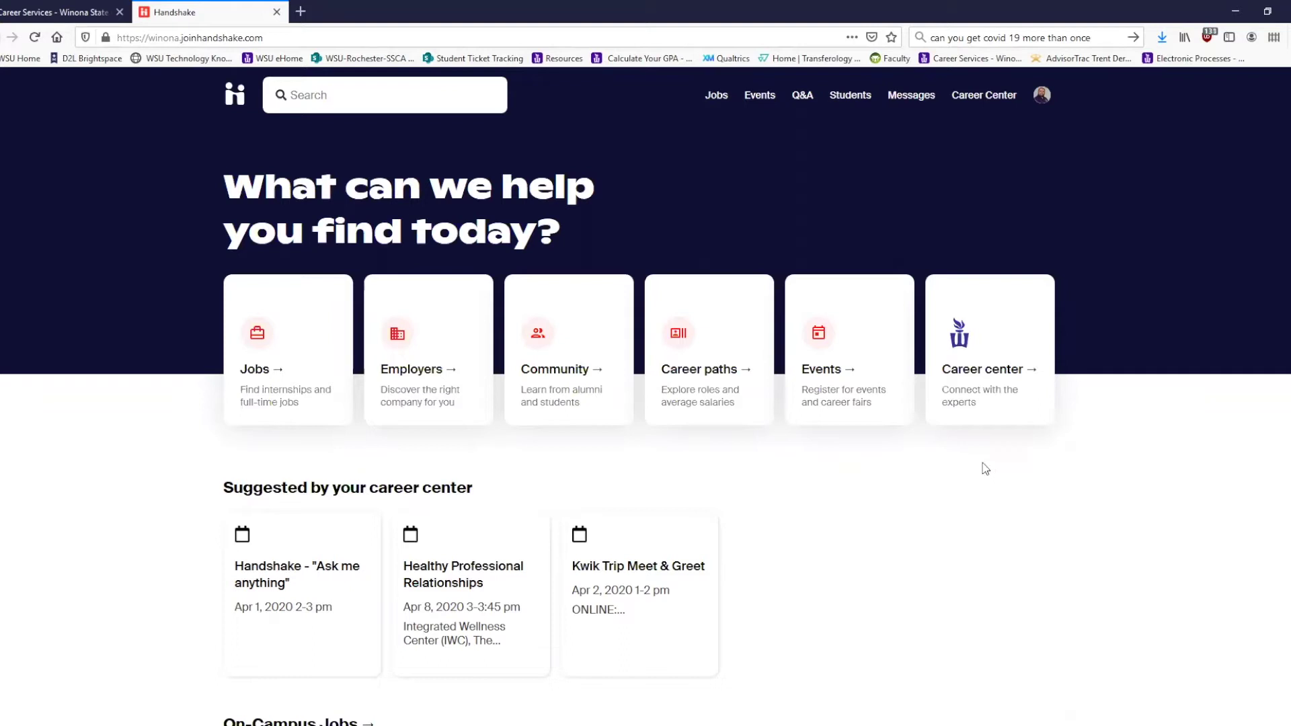
pyautogui.scroll(-10, 985, 469)
pyautogui.scroll(5, 988, 469)
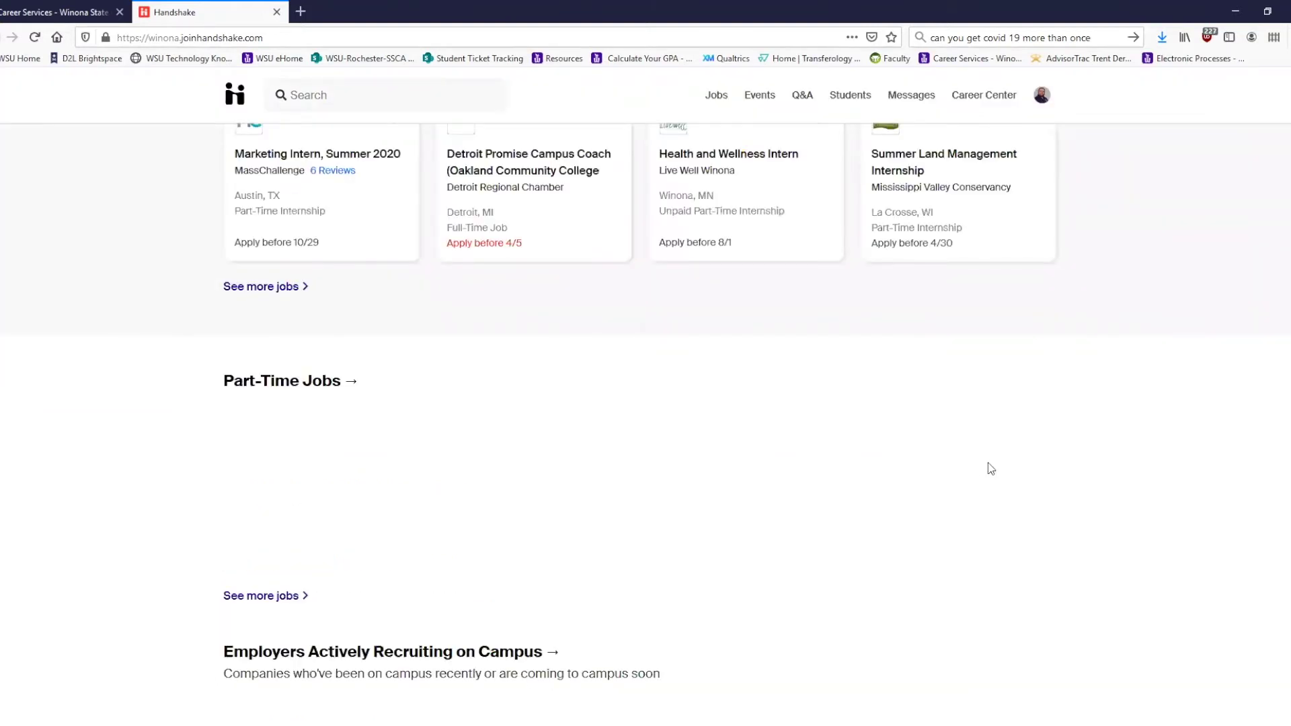
pyautogui.scroll(8, 991, 469)
pyautogui.scroll(10, 1000, 460)
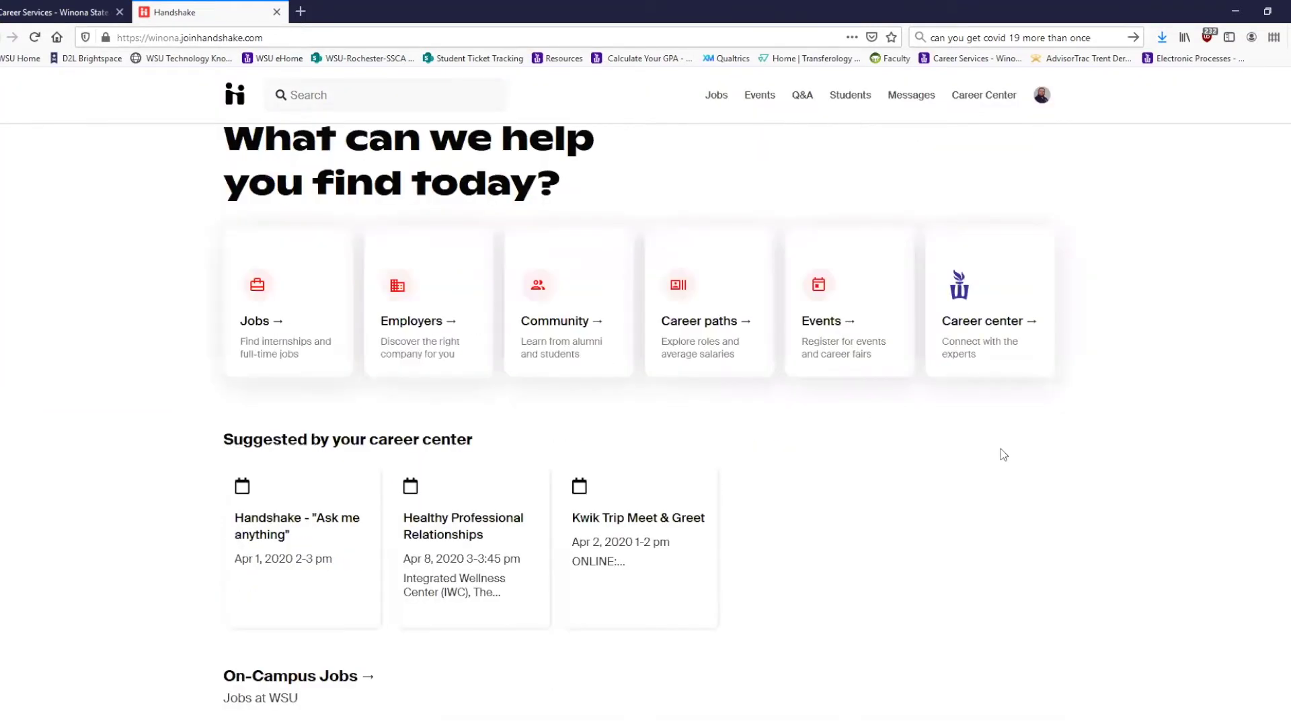
pyautogui.scroll(2, 1042, 95)
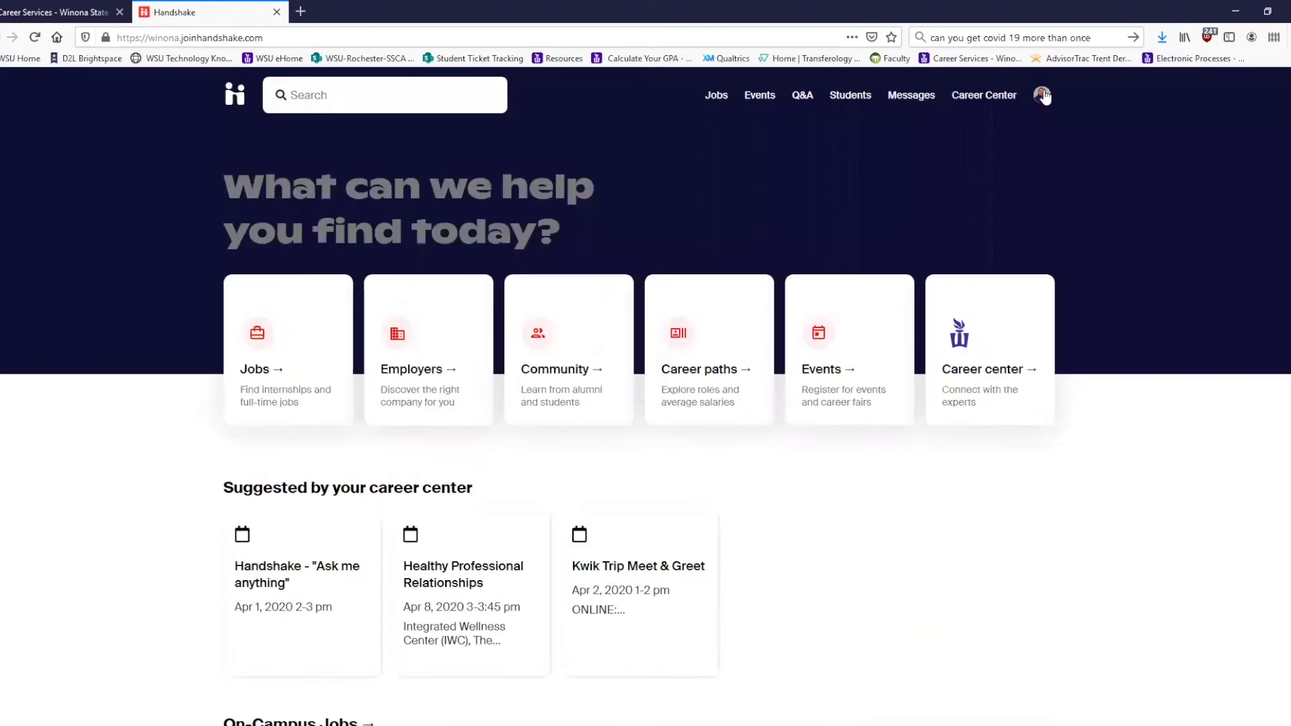
# Step: Go to My Profile, showing 35% completion, education history and work experience
pyautogui.click(1041, 98)
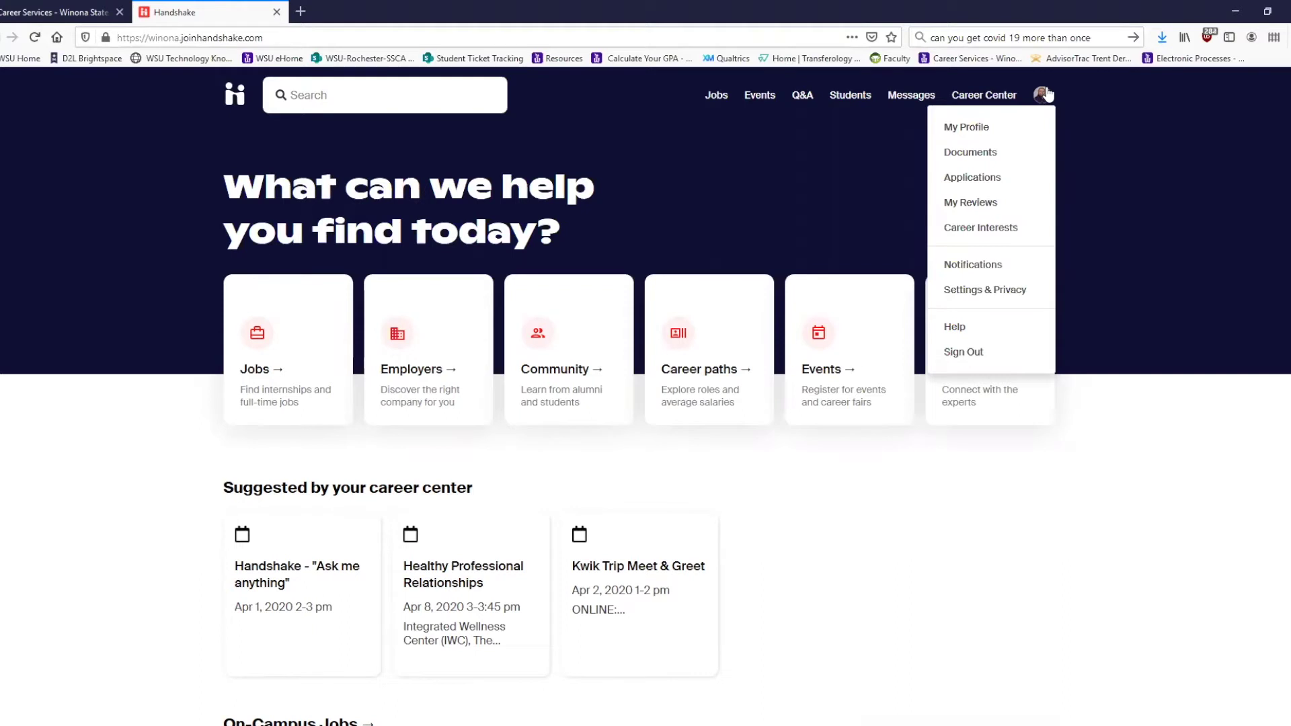
pyautogui.click(973, 127)
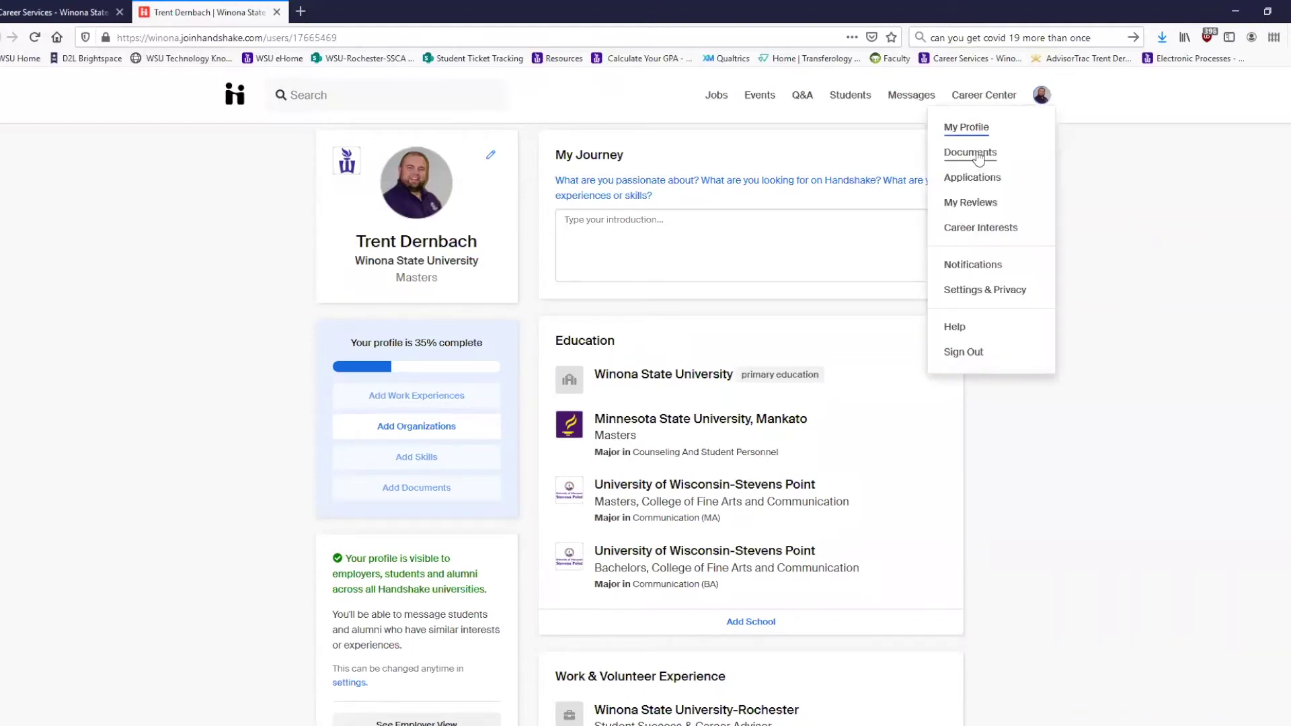
# Step: View the Documents page listing one resume and one cover letter
pyautogui.click(978, 156)
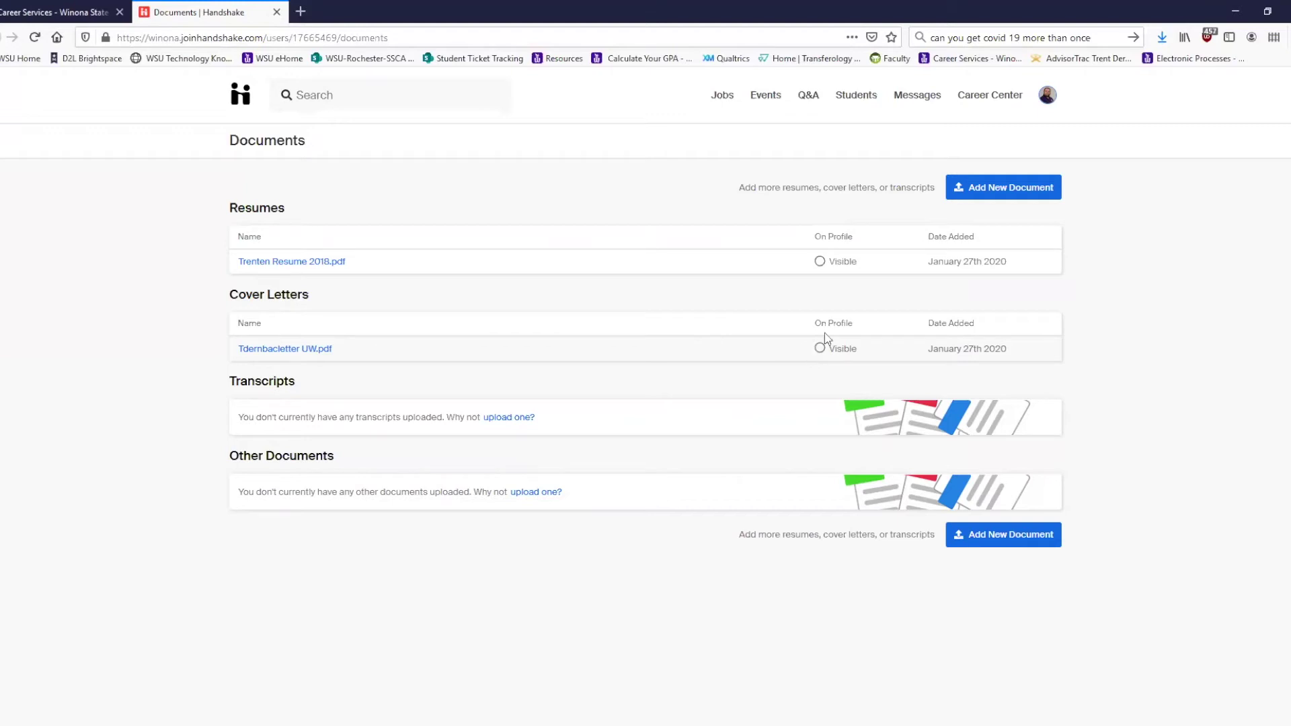
pyautogui.click(1052, 100)
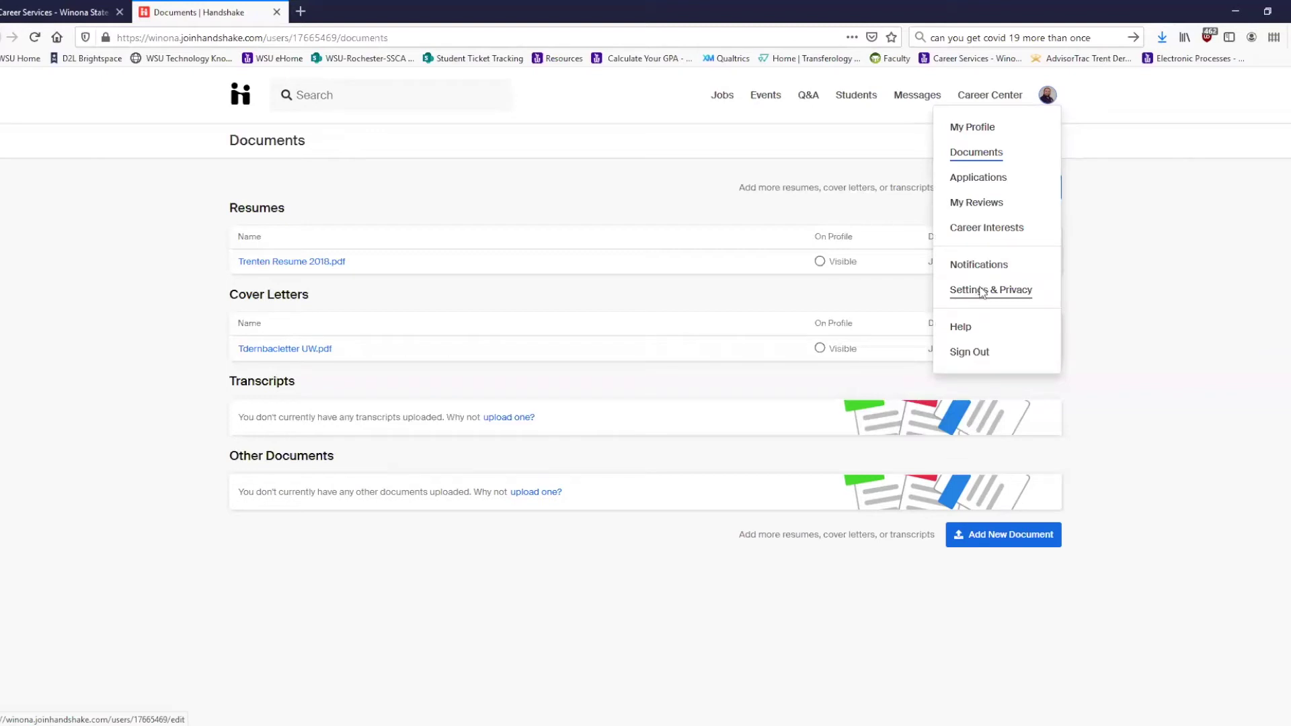
# Step: Open Settings & Privacy and review account, privacy, work authorization and calendar export sections
pyautogui.click(981, 291)
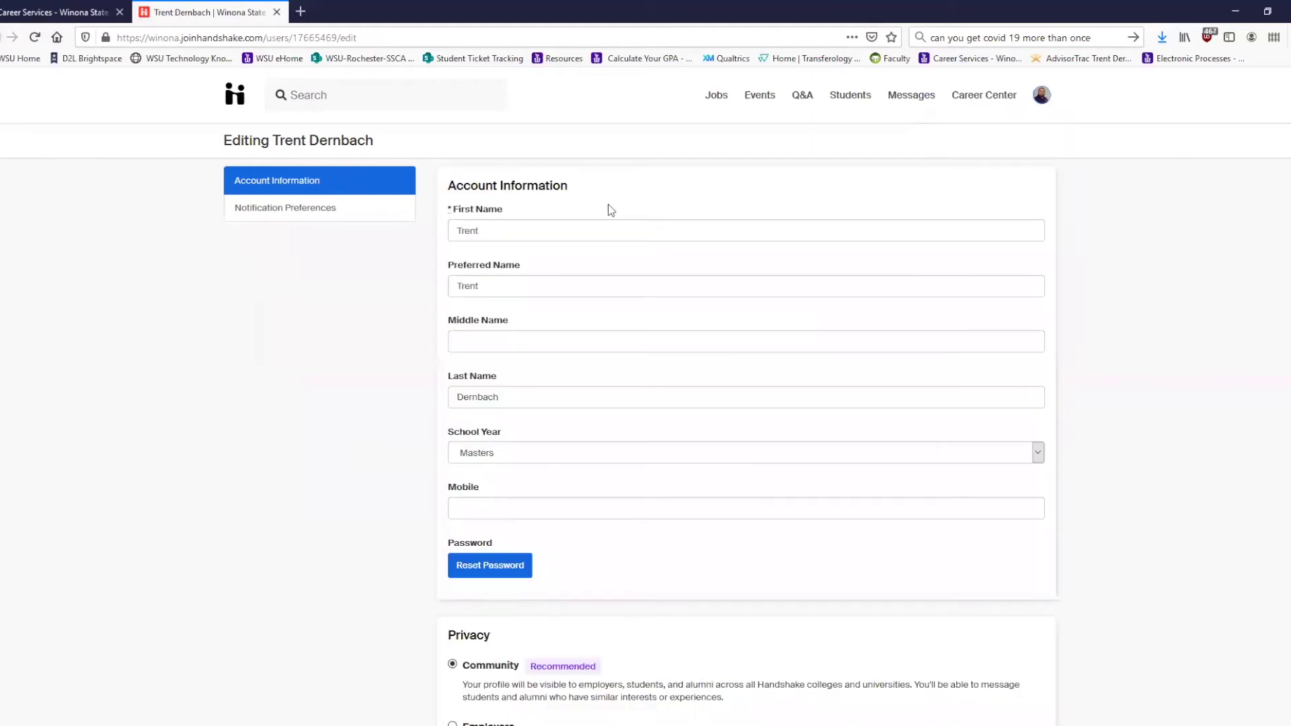
pyautogui.scroll(-1, 611, 209)
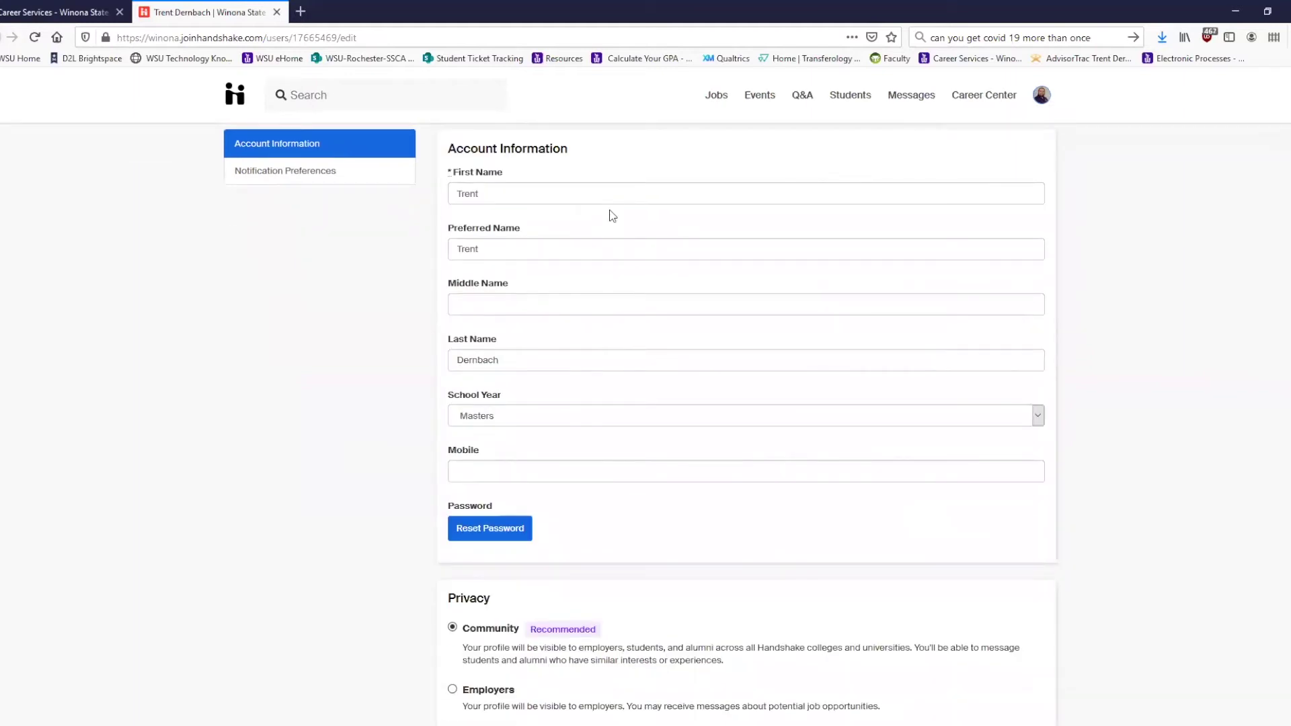
pyautogui.scroll(-2, 609, 214)
pyautogui.scroll(-3, 542, 254)
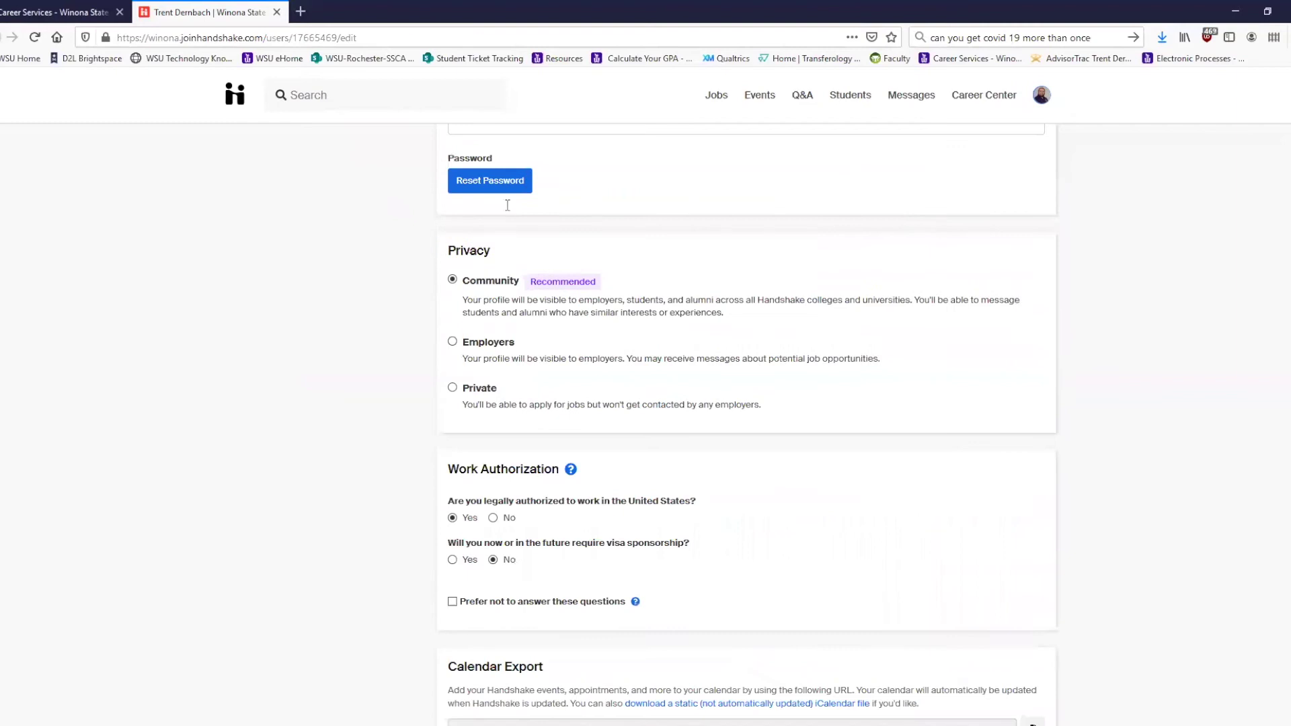
pyautogui.scroll(-2, 508, 205)
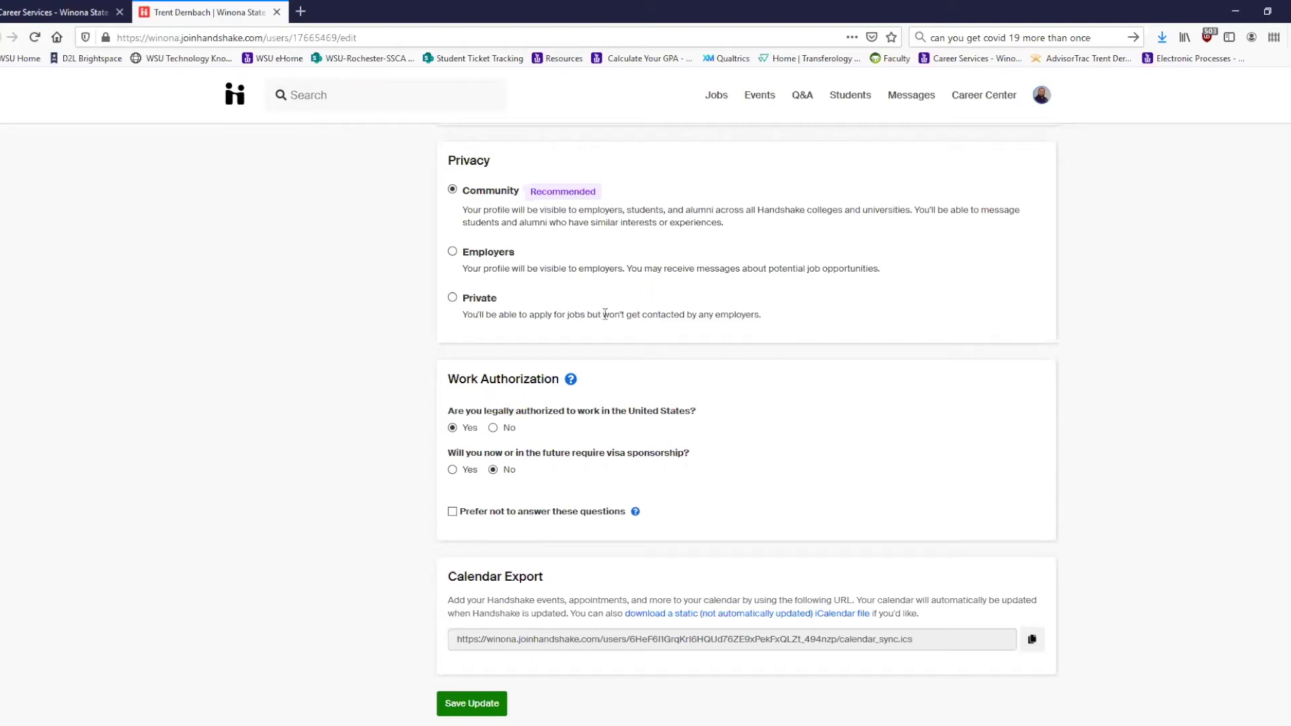
pyautogui.scroll(7, 625, 272)
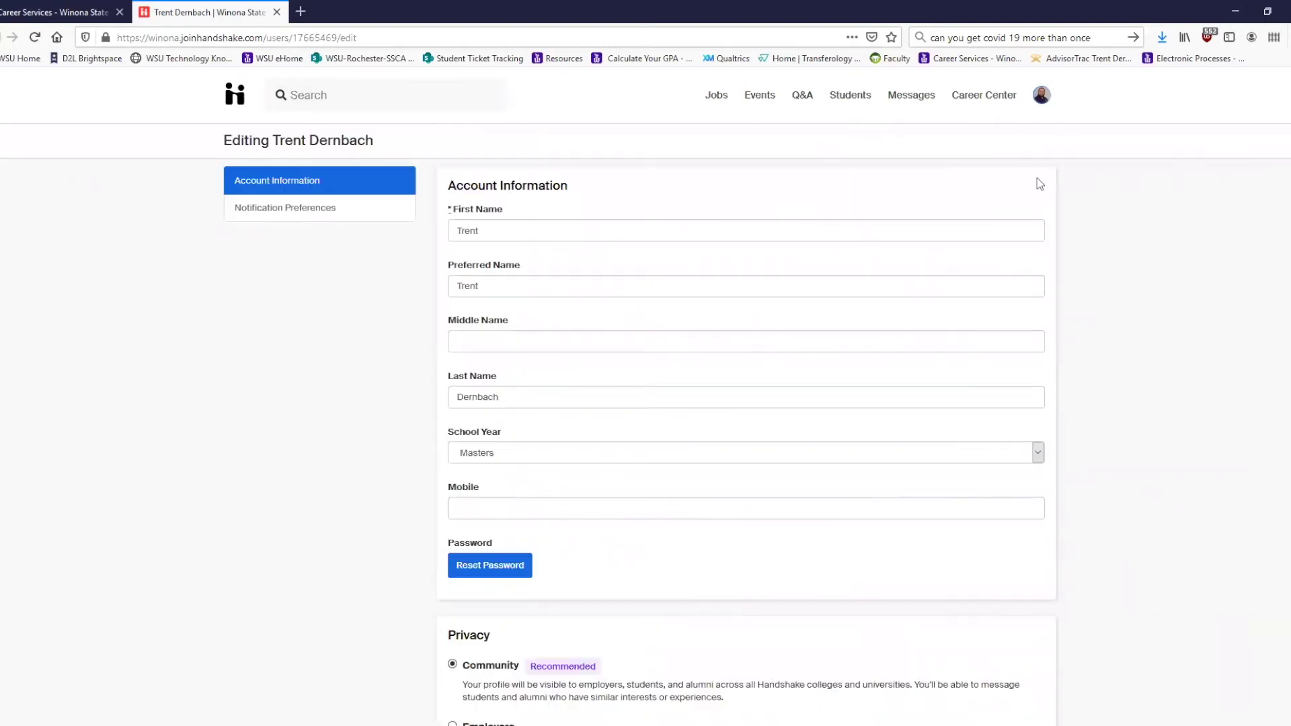
# Step: Review the Career Interests questionnaire from the avatar menu, including the full-time job preference
pyautogui.click(1041, 102)
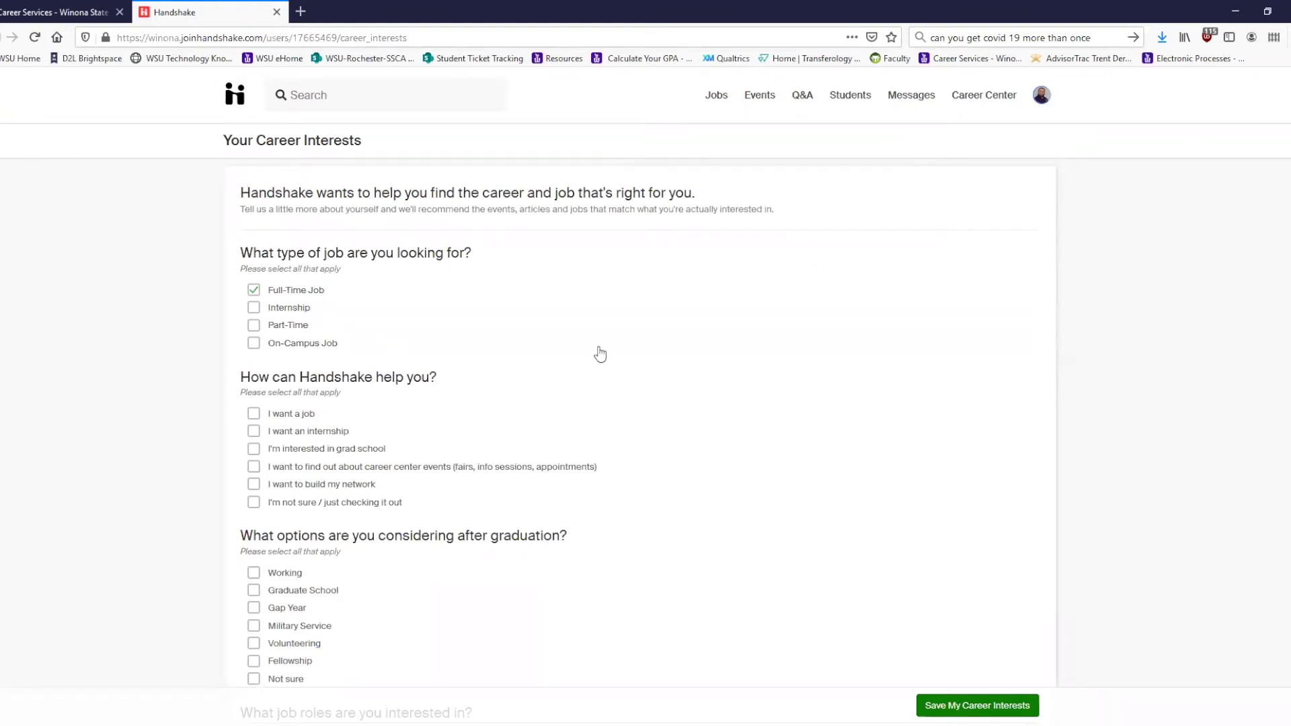
pyautogui.scroll(-1, 603, 357)
pyautogui.scroll(-3, 542, 354)
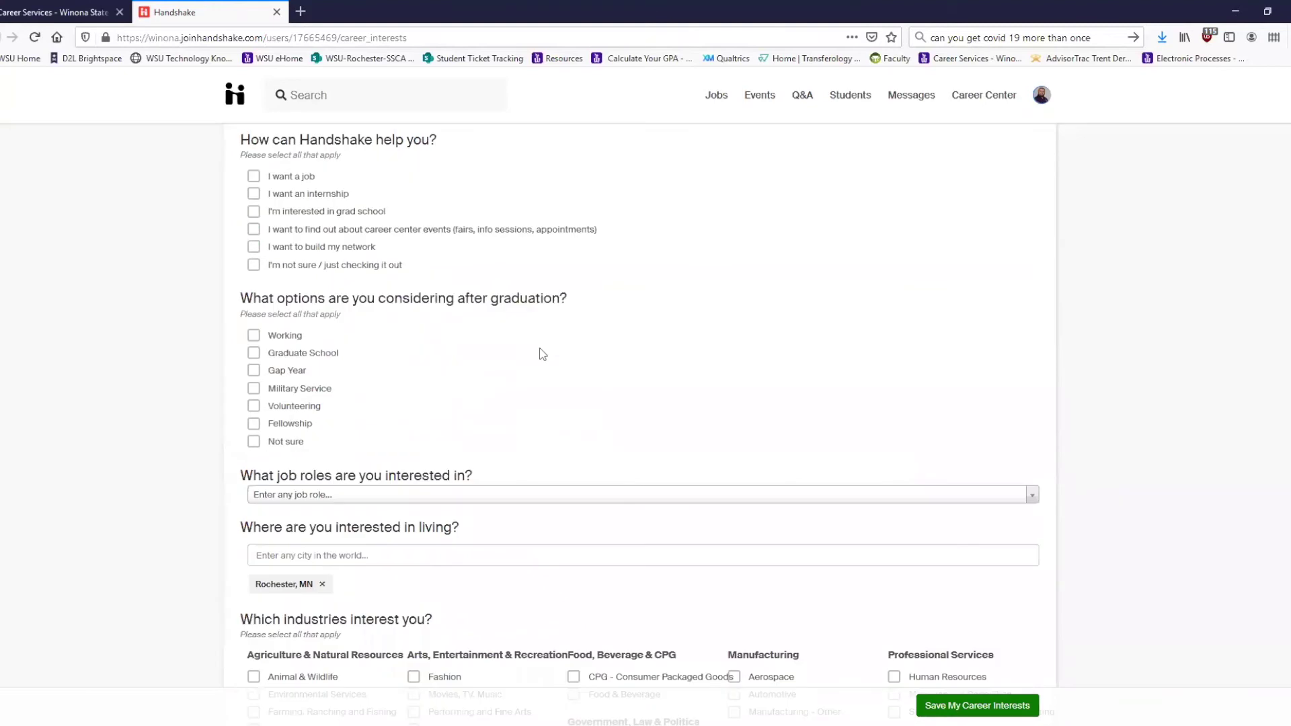
pyautogui.scroll(-1, 544, 352)
pyautogui.scroll(-1, 536, 340)
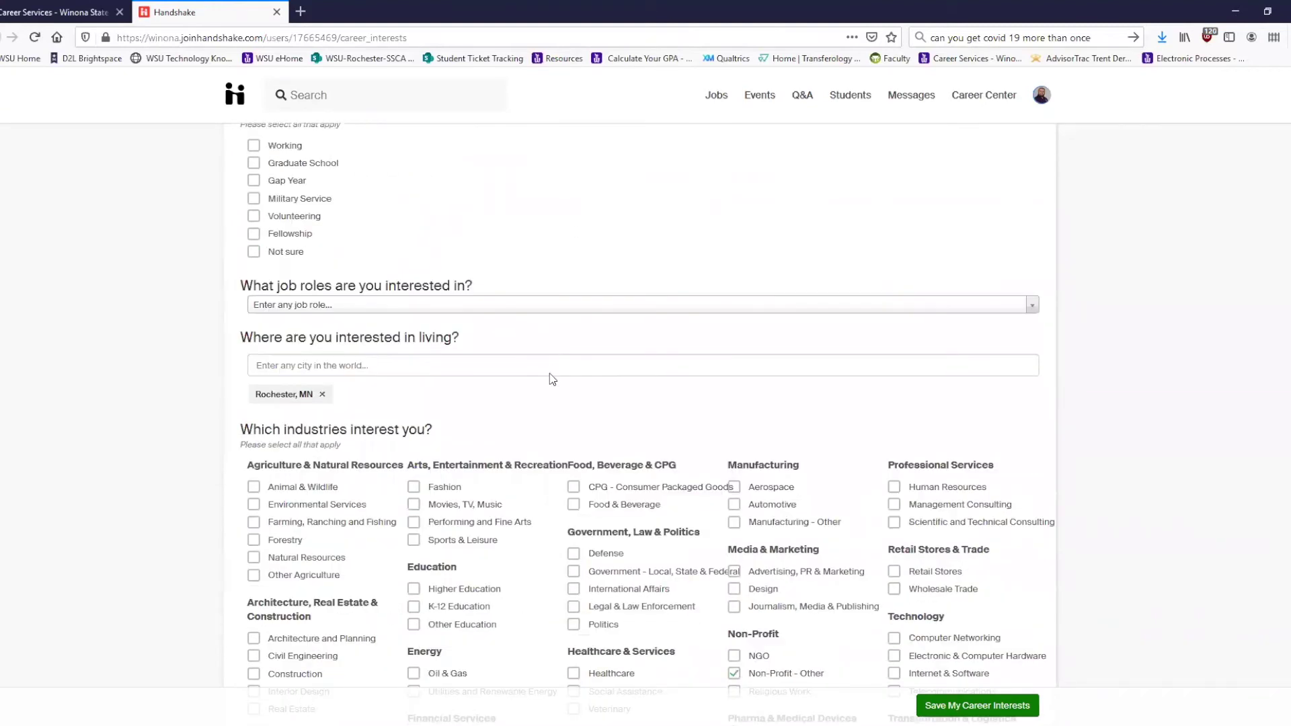
pyautogui.scroll(-2, 504, 337)
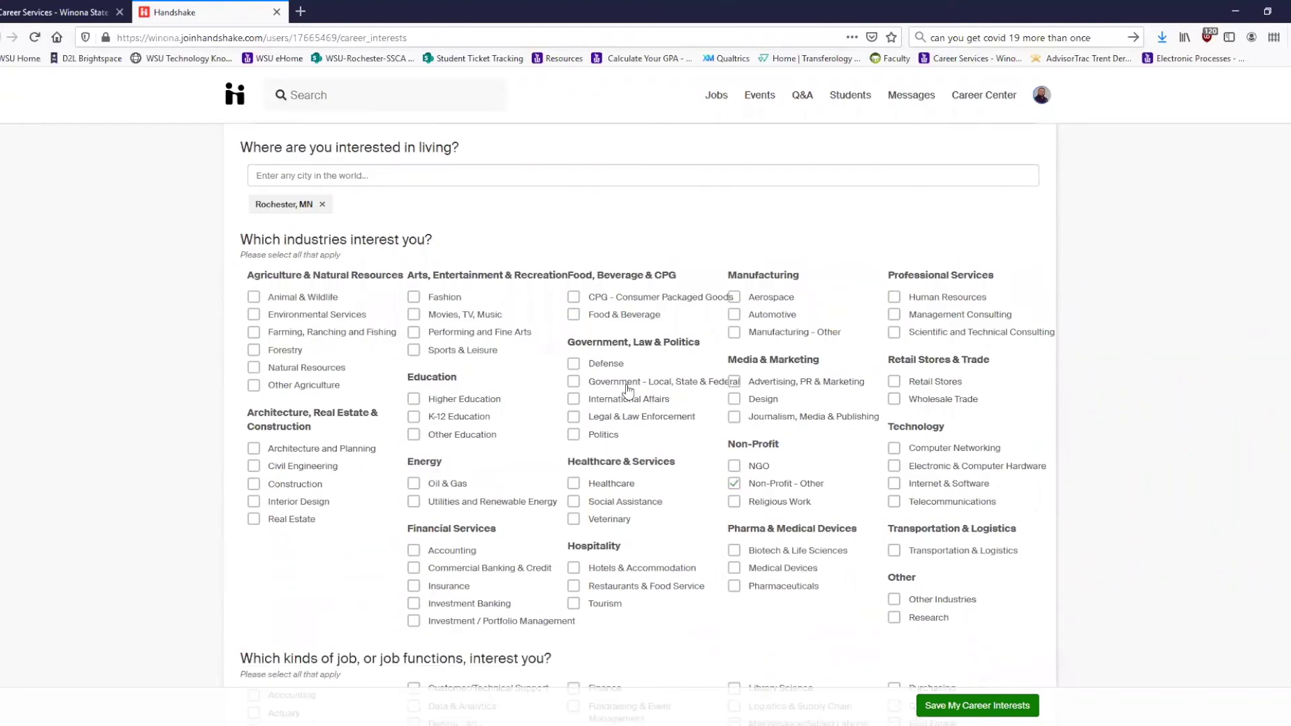
pyautogui.scroll(-2, 764, 385)
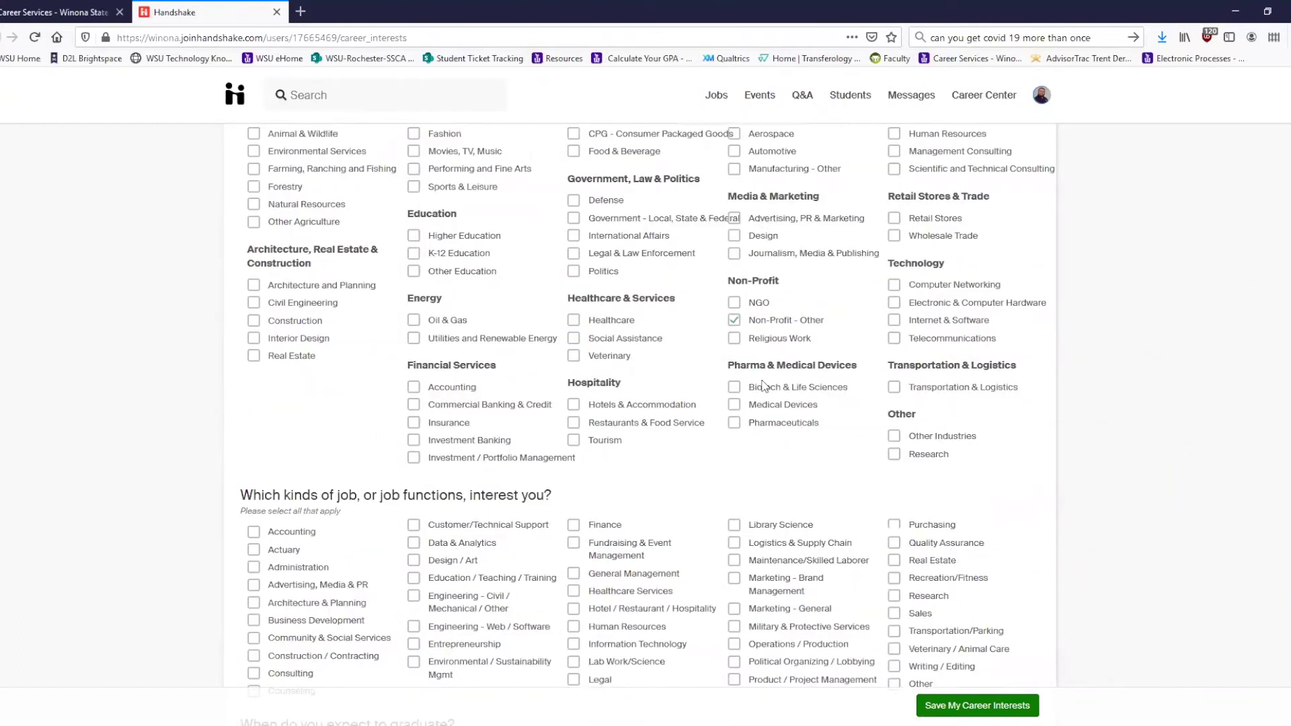
pyautogui.scroll(-2, 758, 387)
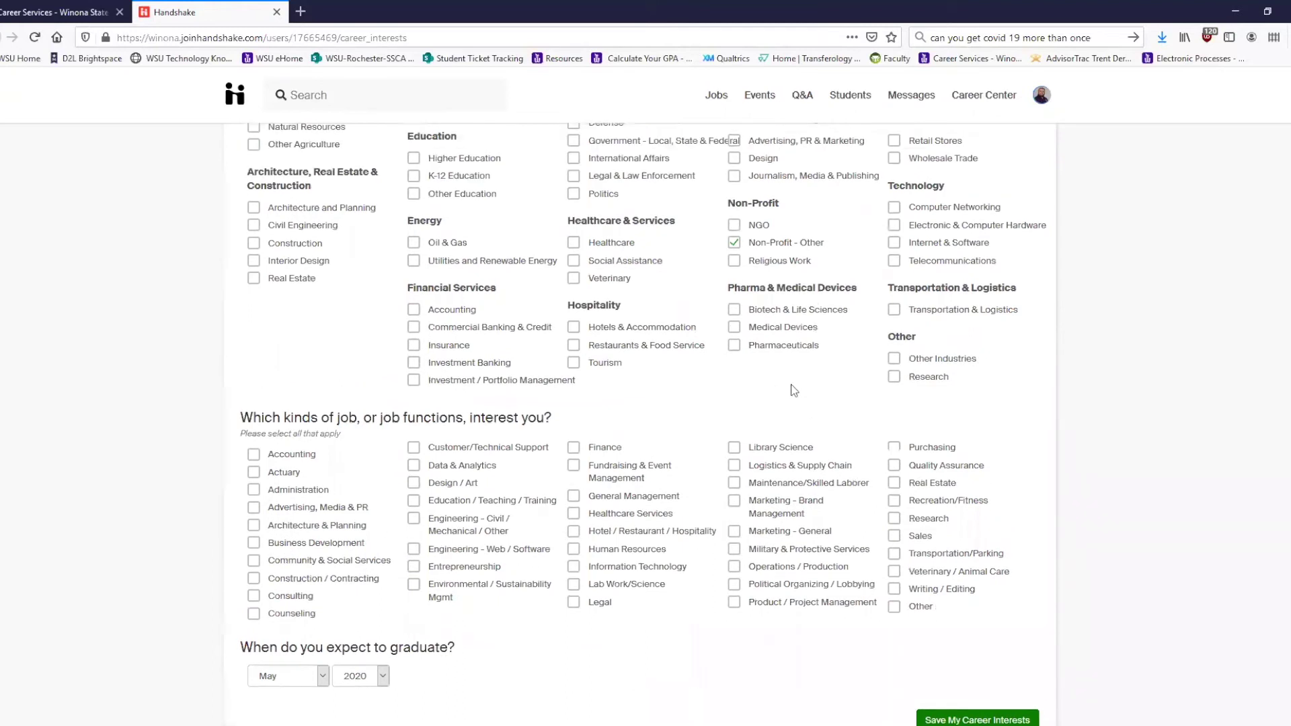
pyautogui.scroll(1, 805, 452)
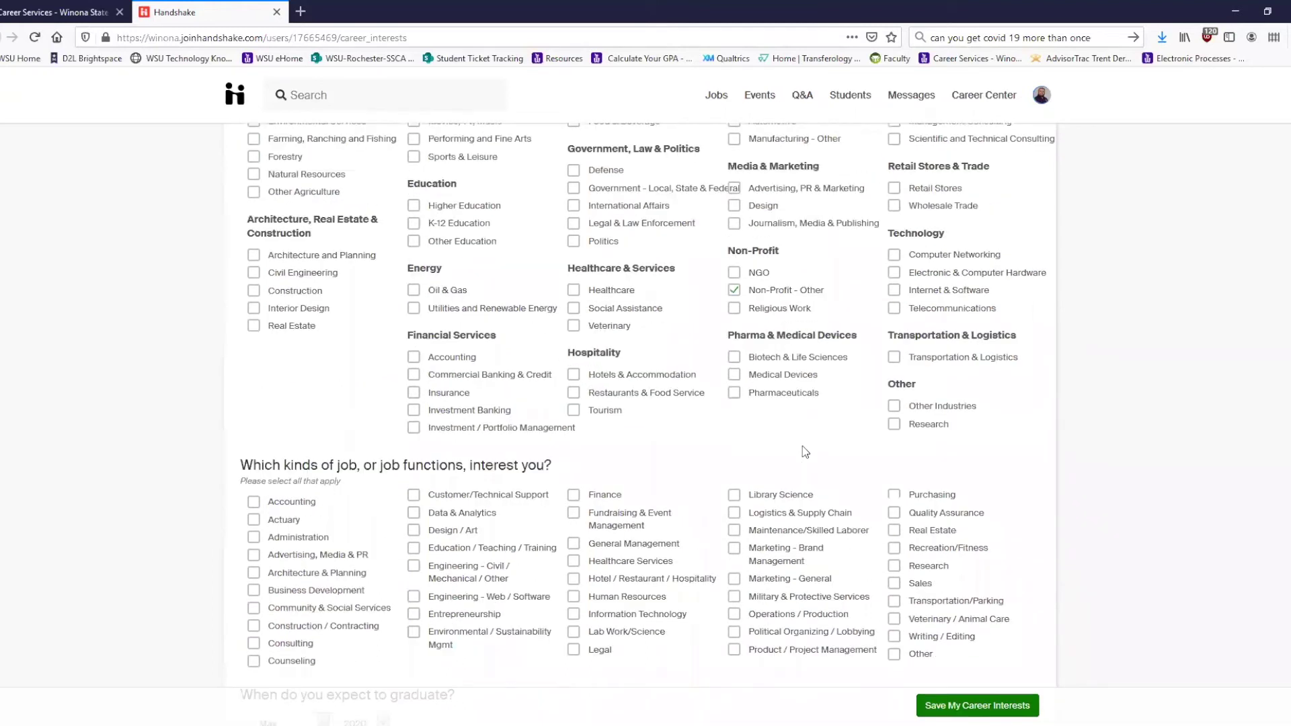
pyautogui.scroll(1, 806, 452)
pyautogui.scroll(1, 804, 452)
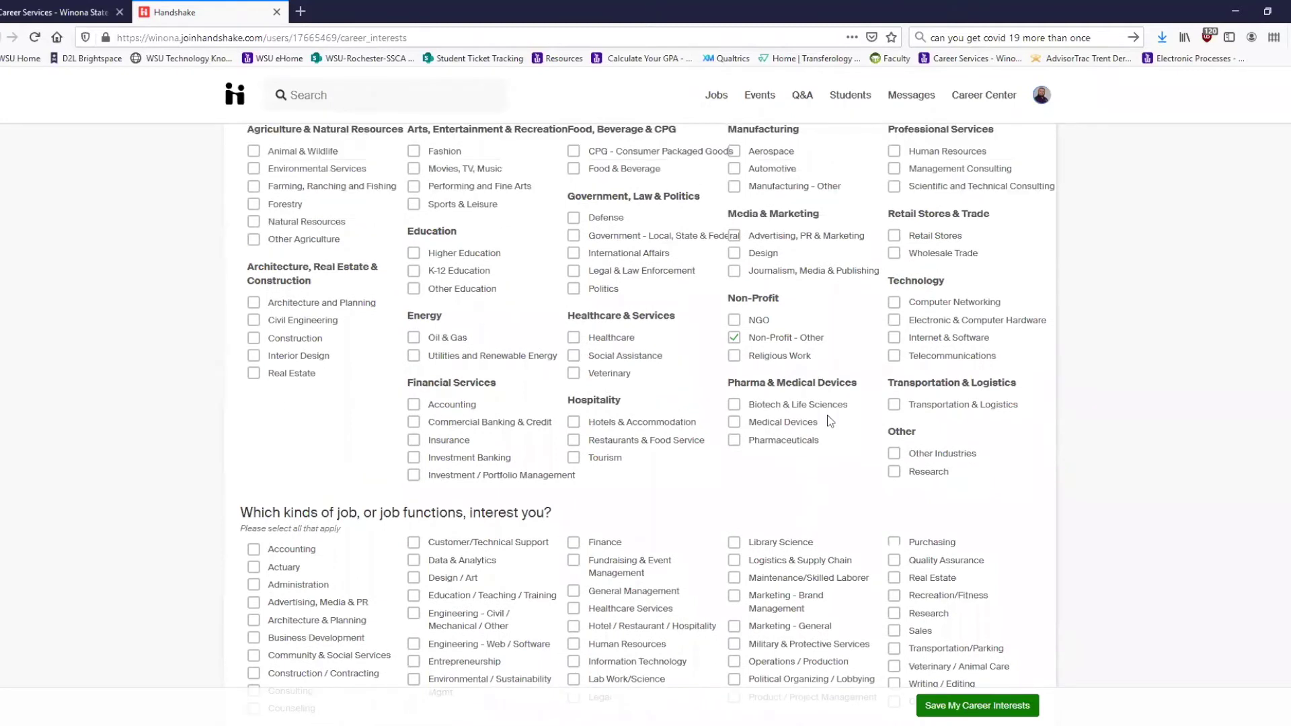
pyautogui.scroll(2, 827, 414)
pyautogui.scroll(10, 785, 371)
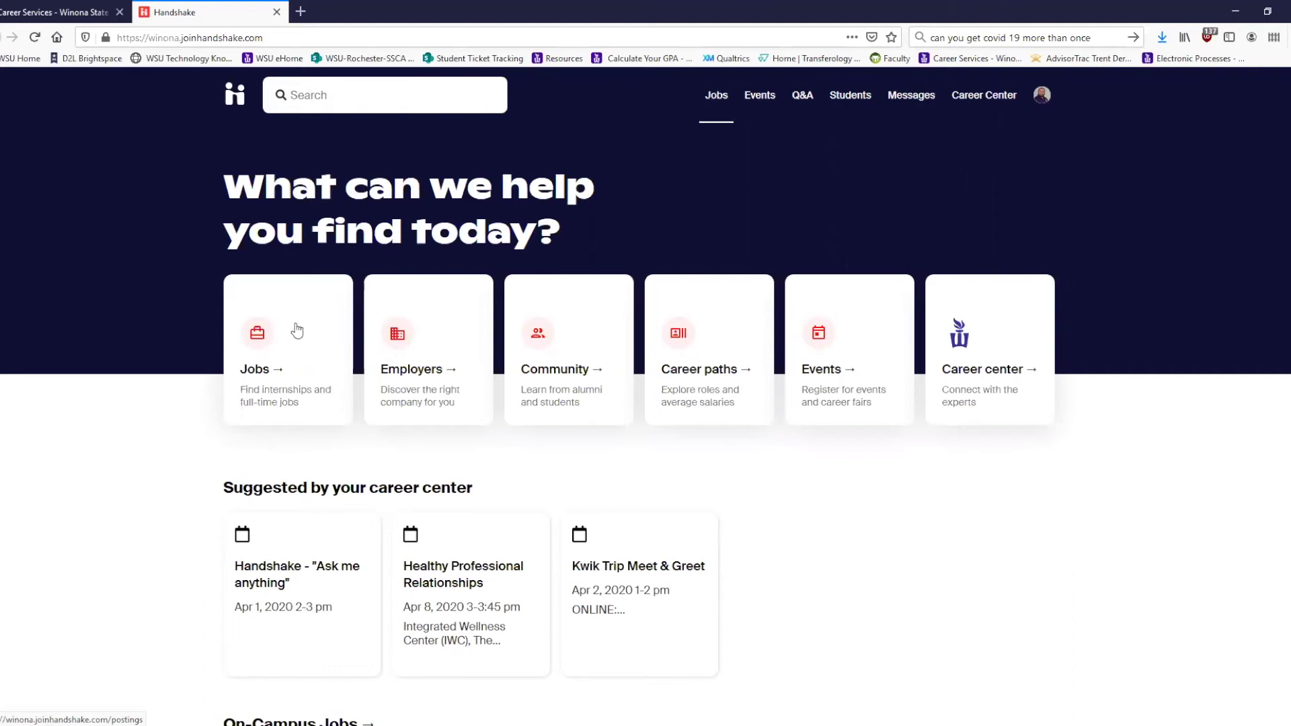
# Step: Open Job Search and read the Family Based Counselor: Goodhue County posting details
pyautogui.click(265, 340)
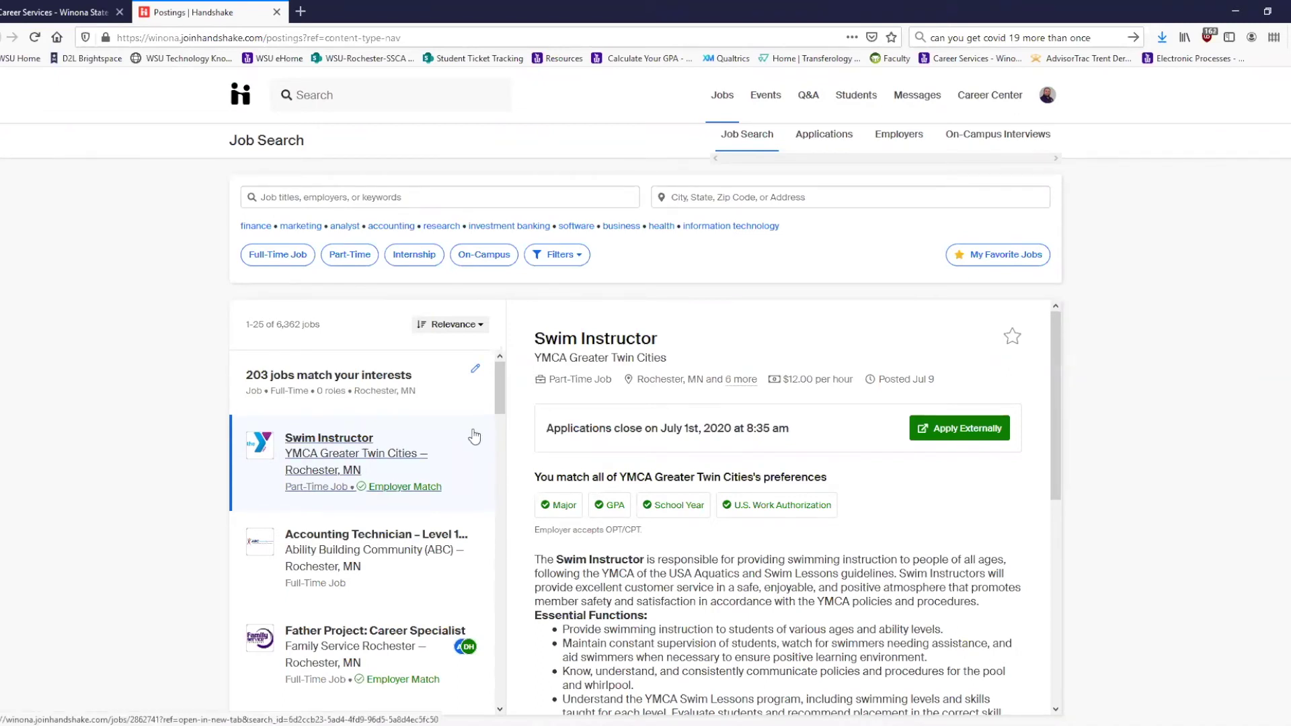
pyautogui.scroll(-2, 430, 438)
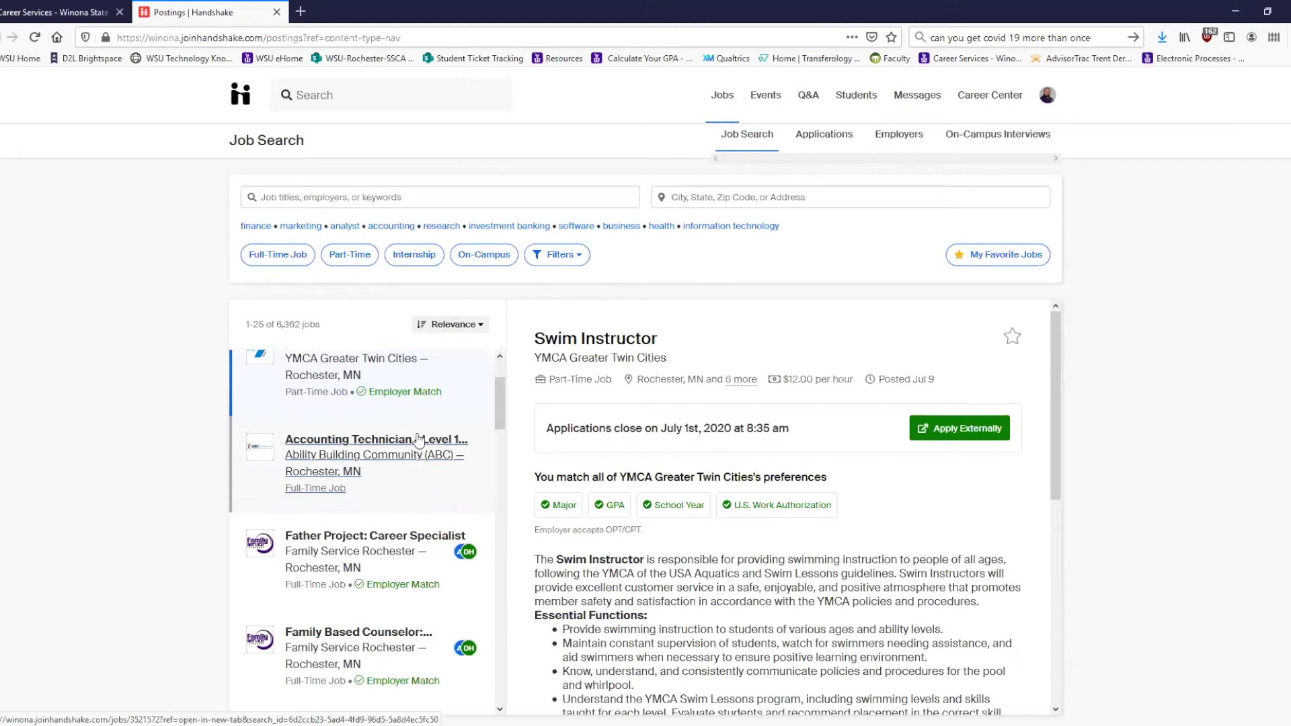
pyautogui.scroll(-2, 418, 441)
pyautogui.scroll(-2, 437, 436)
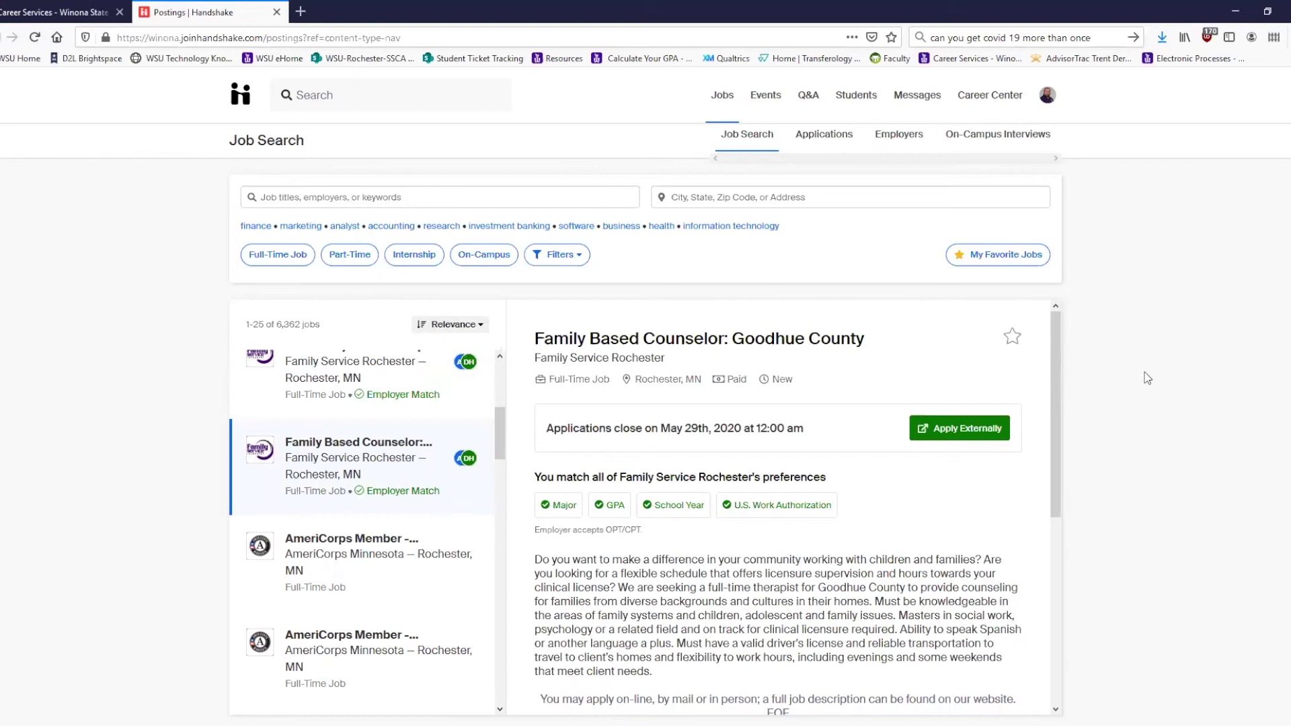
pyautogui.scroll(-1, 961, 428)
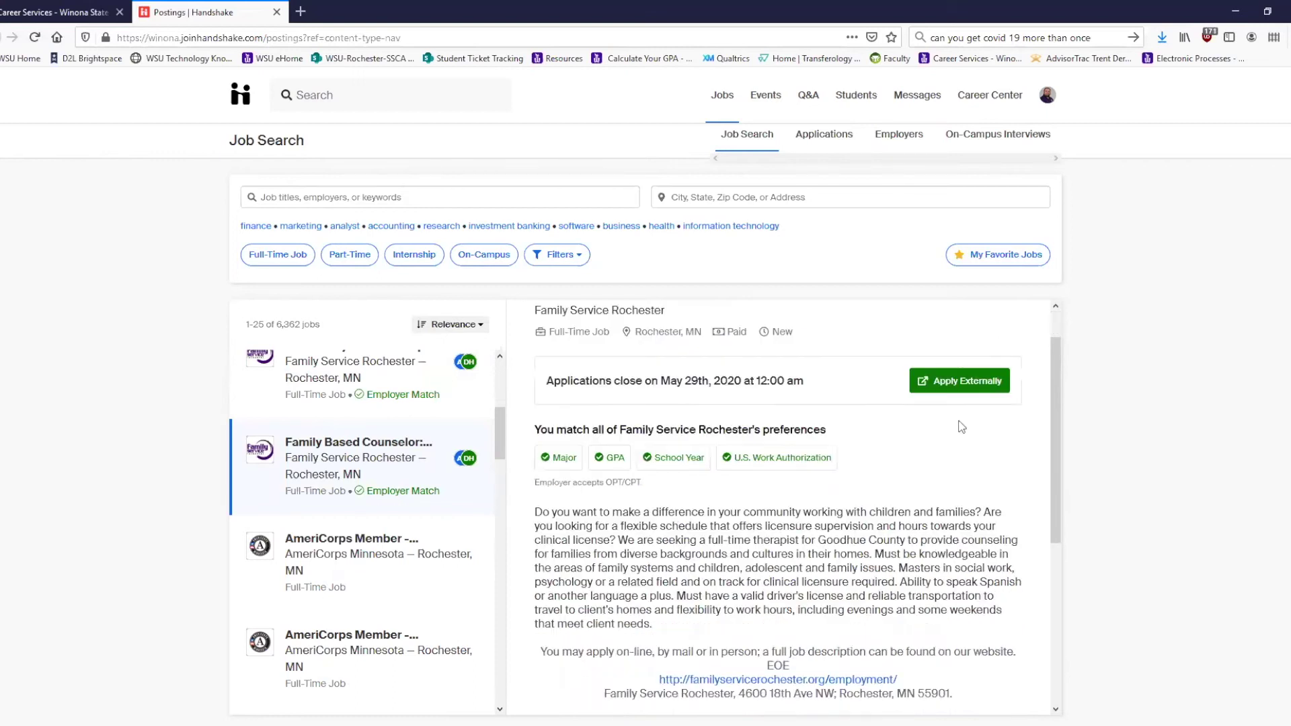
pyautogui.scroll(-1, 942, 434)
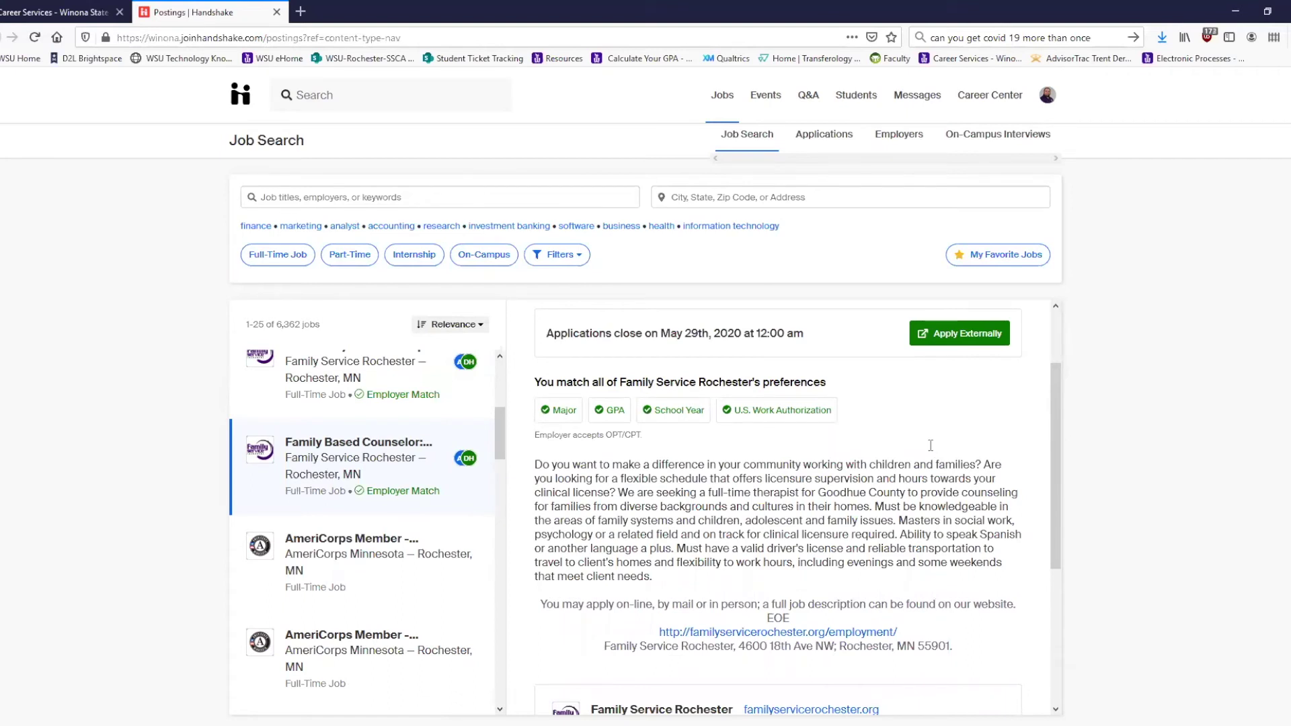
pyautogui.scroll(-1, 929, 445)
# Step: Use Apply Externally on the Family Based Counselor posting and return to the list top
pyautogui.scroll(3, 954, 447)
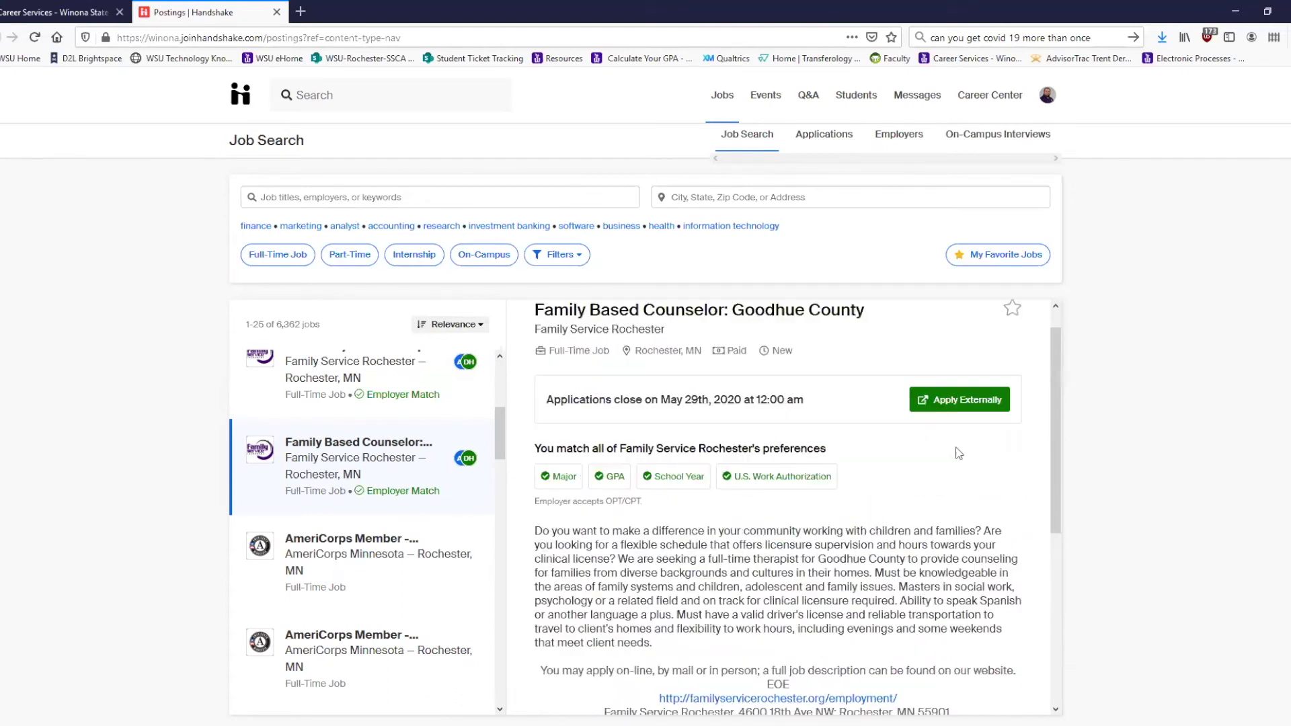
pyautogui.scroll(1, 984, 449)
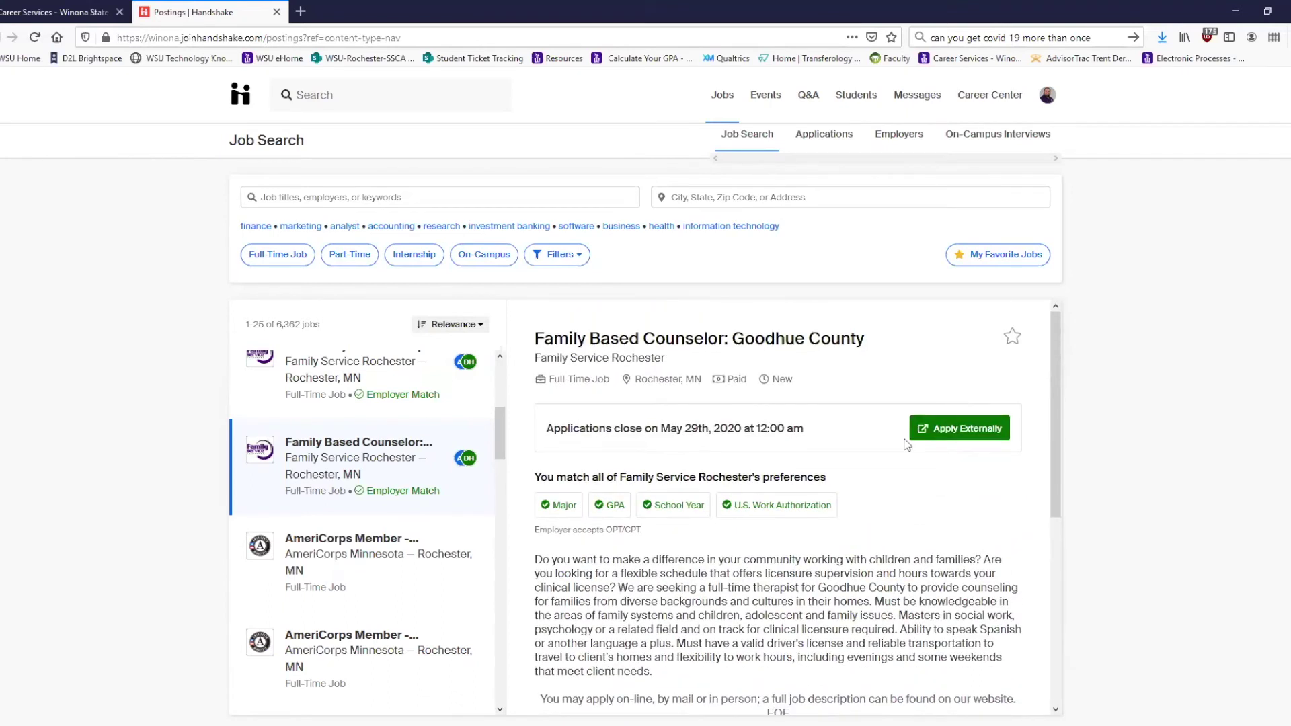
pyautogui.click(1007, 434)
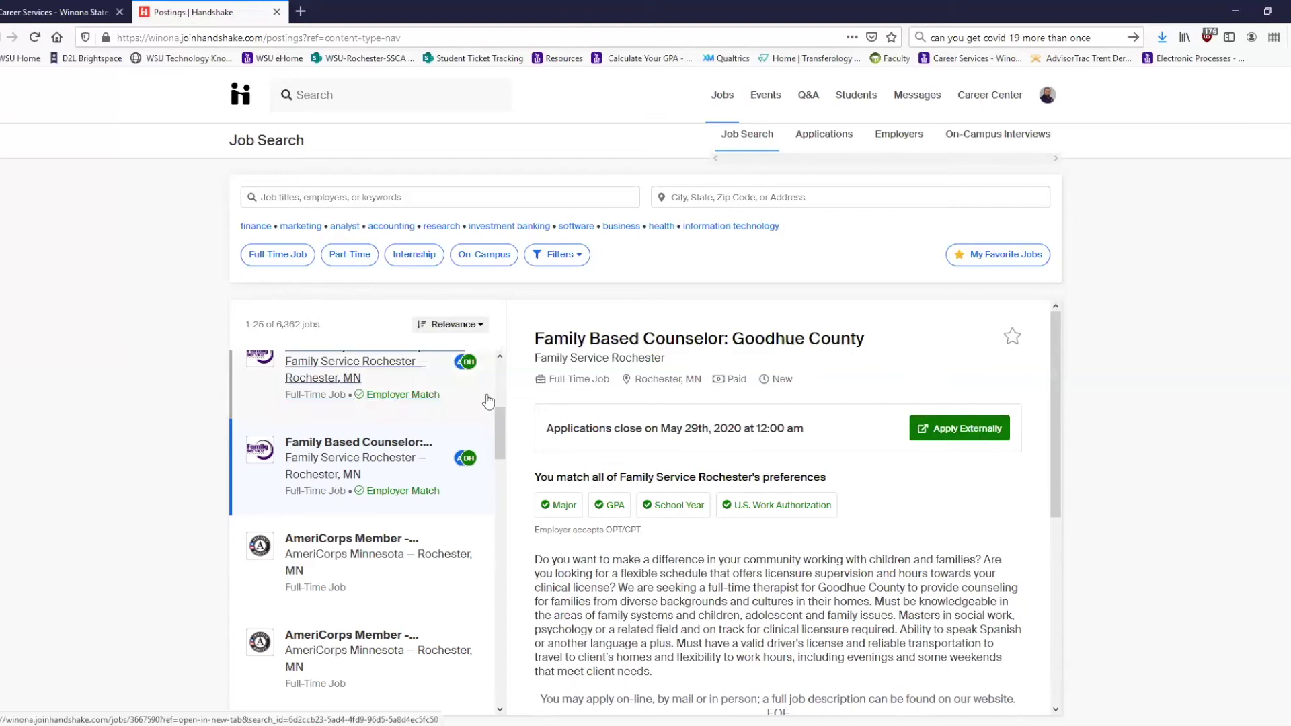
pyautogui.scroll(3, 495, 394)
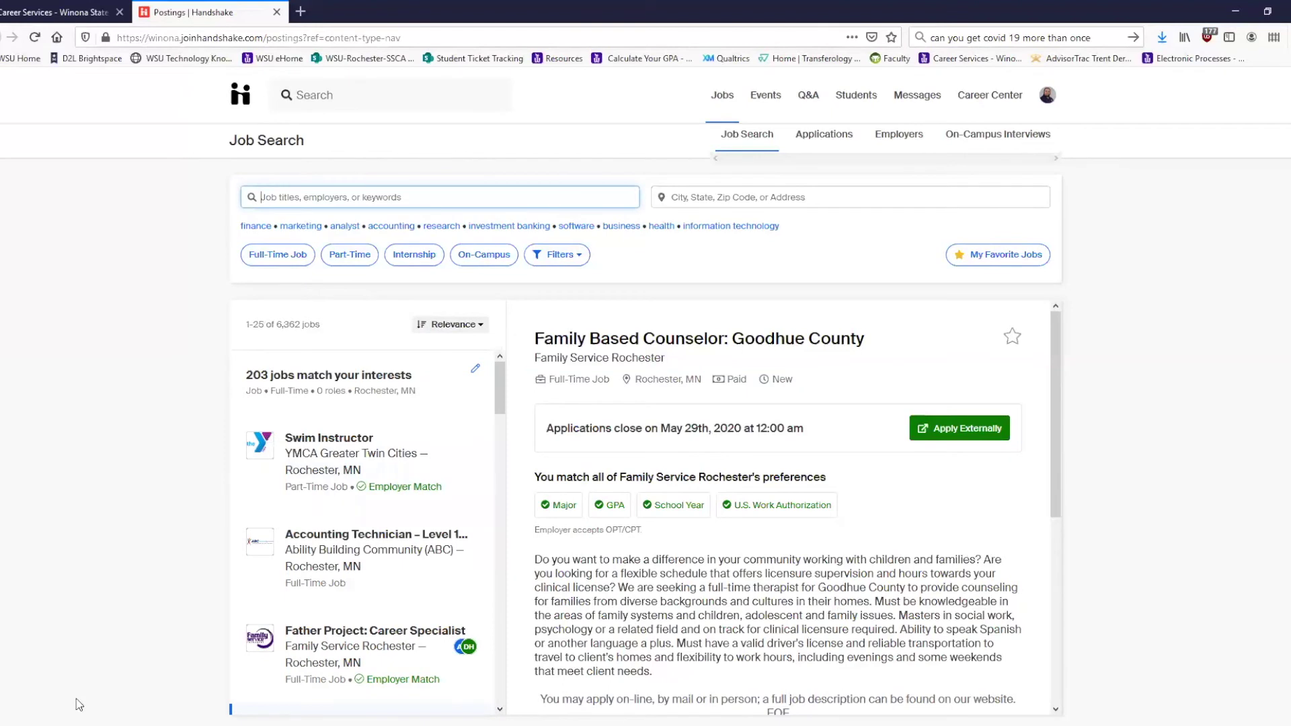
# Step: Search jobs for 'Mayo Clinic' and browse the 11 resulting postings
pyautogui.write('Mayo ')
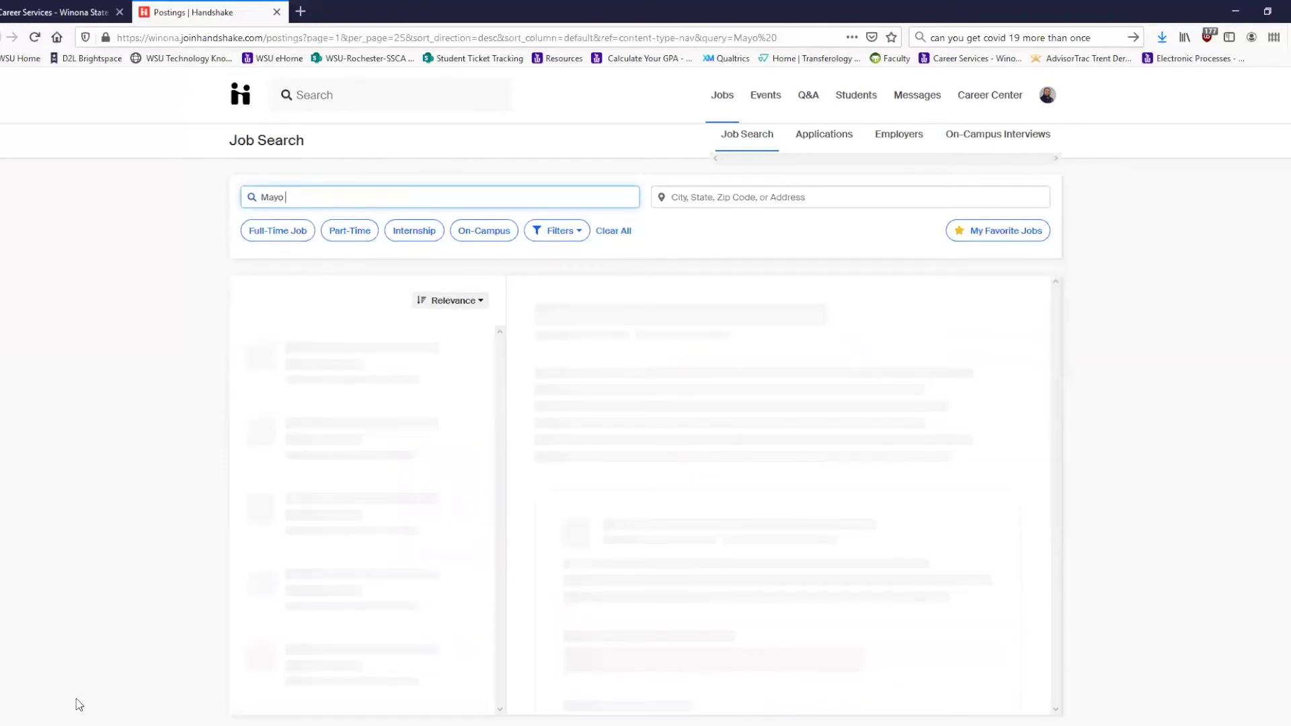
pyautogui.write('CLinic')
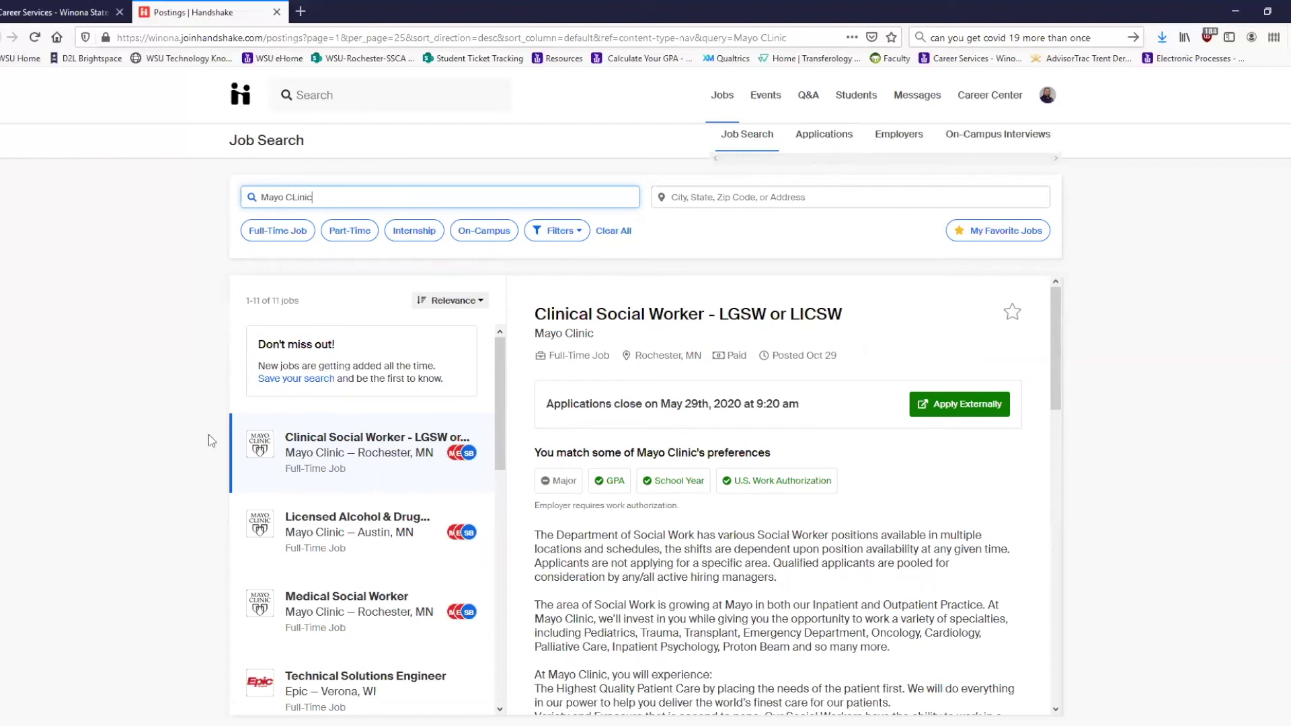
pyautogui.scroll(-1, 418, 445)
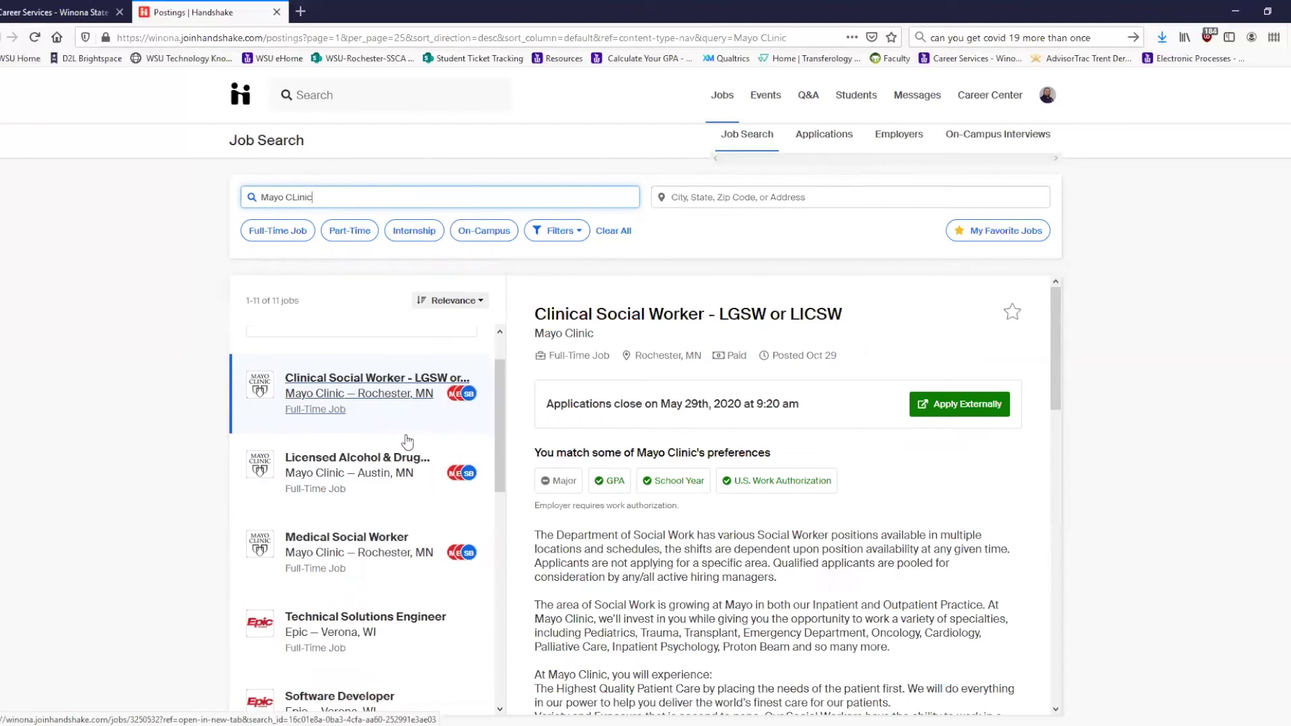
pyautogui.scroll(-1, 404, 444)
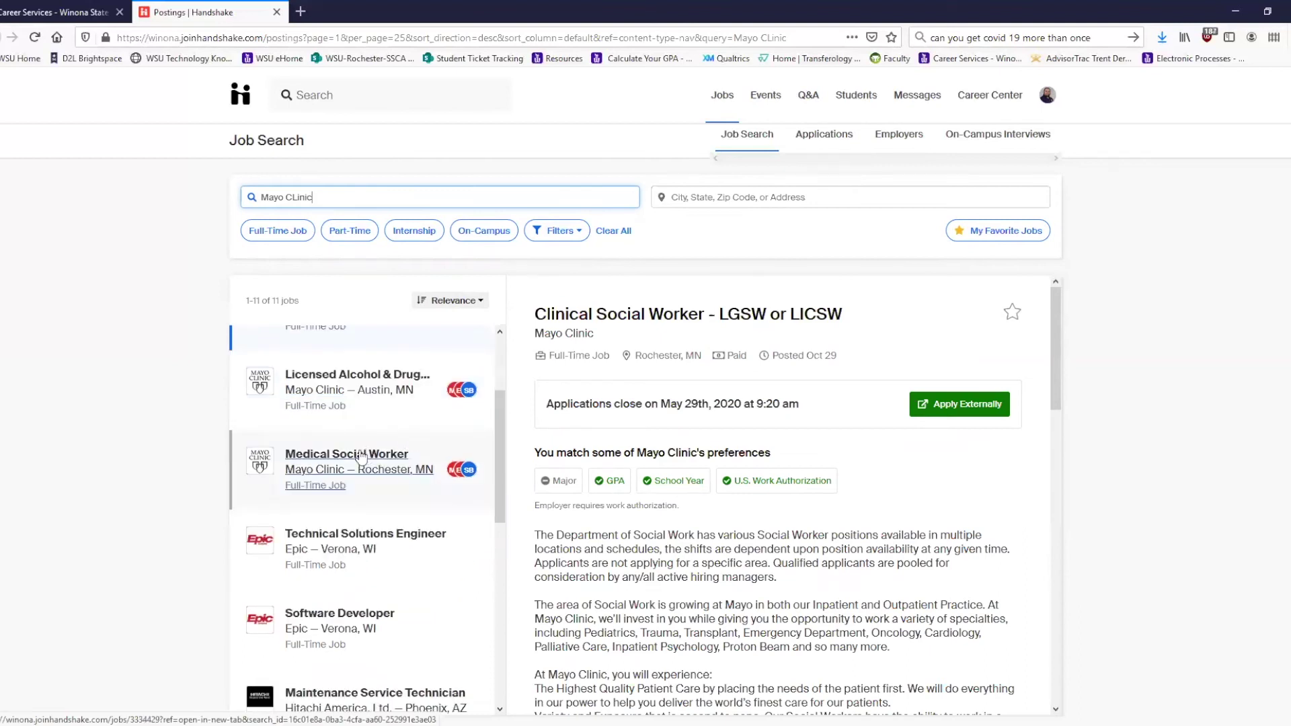
pyautogui.scroll(1, 375, 448)
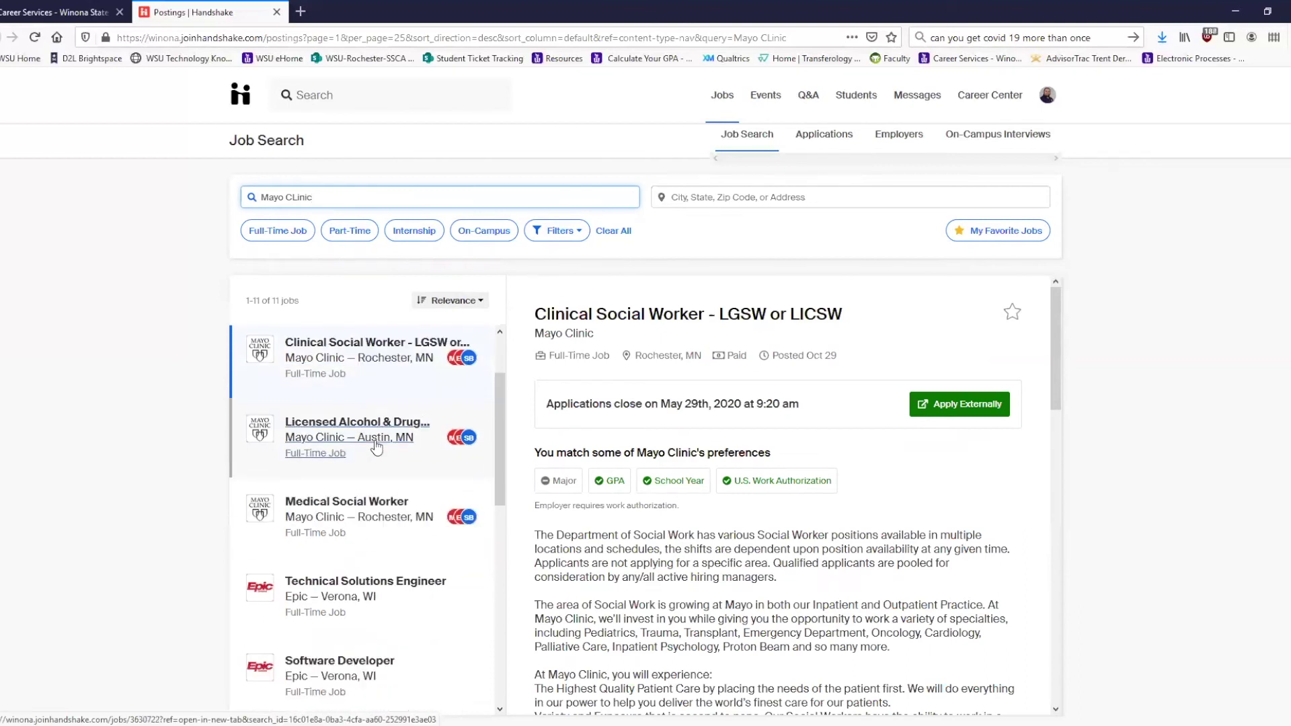
pyautogui.scroll(2, 375, 449)
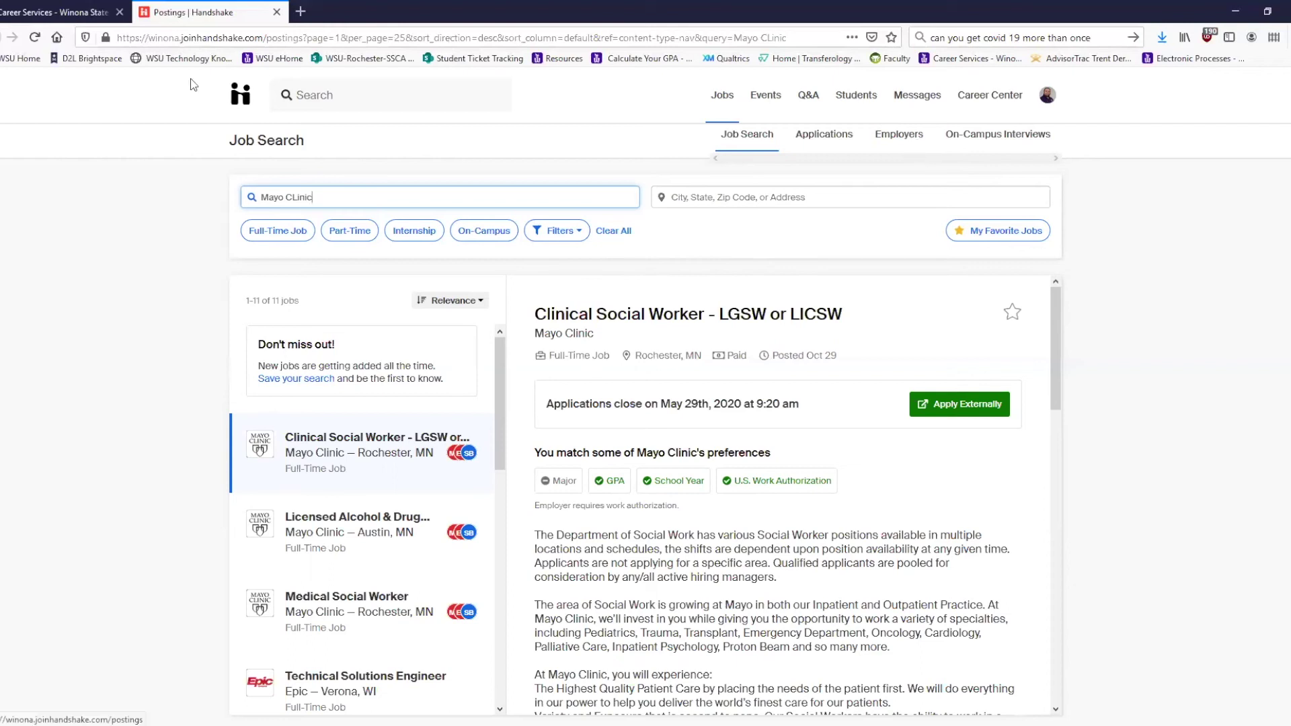
# Step: Search the Employers directory for 'Mayo Clinic', returning 10 employers
pyautogui.click(234, 90)
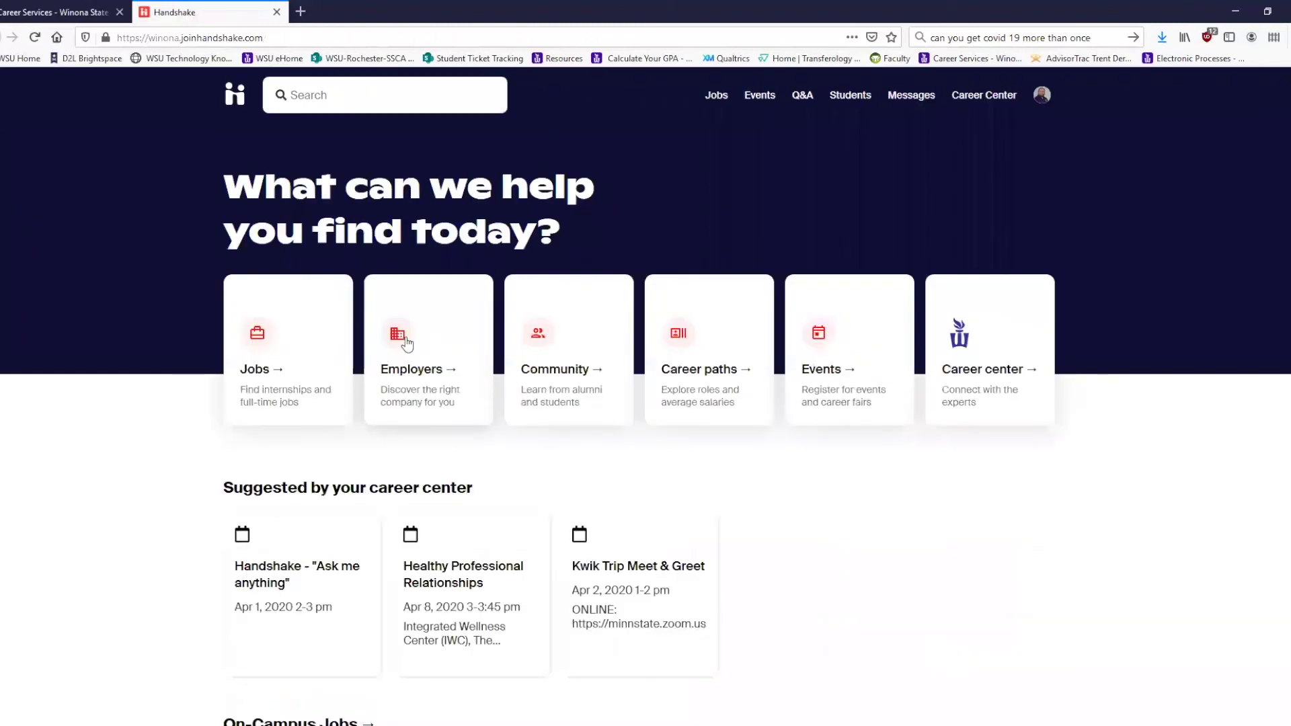
pyautogui.click(406, 343)
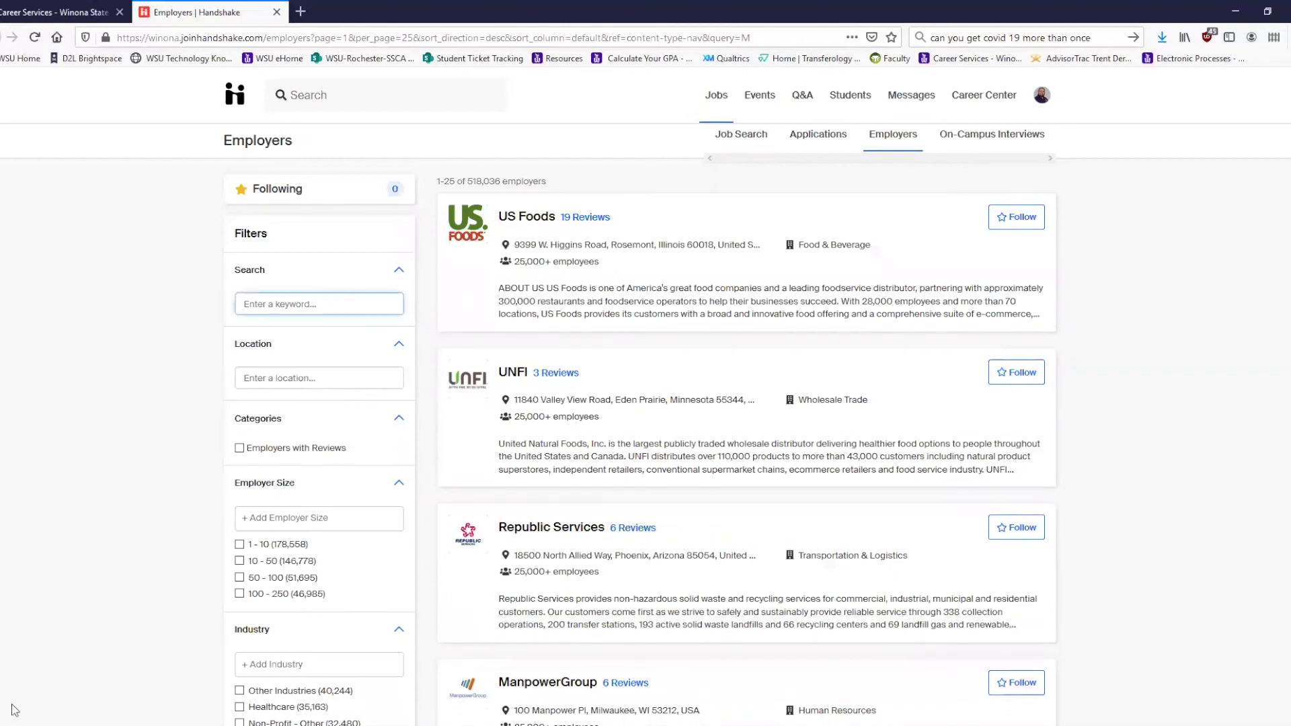
pyautogui.write('ayo Clinic')
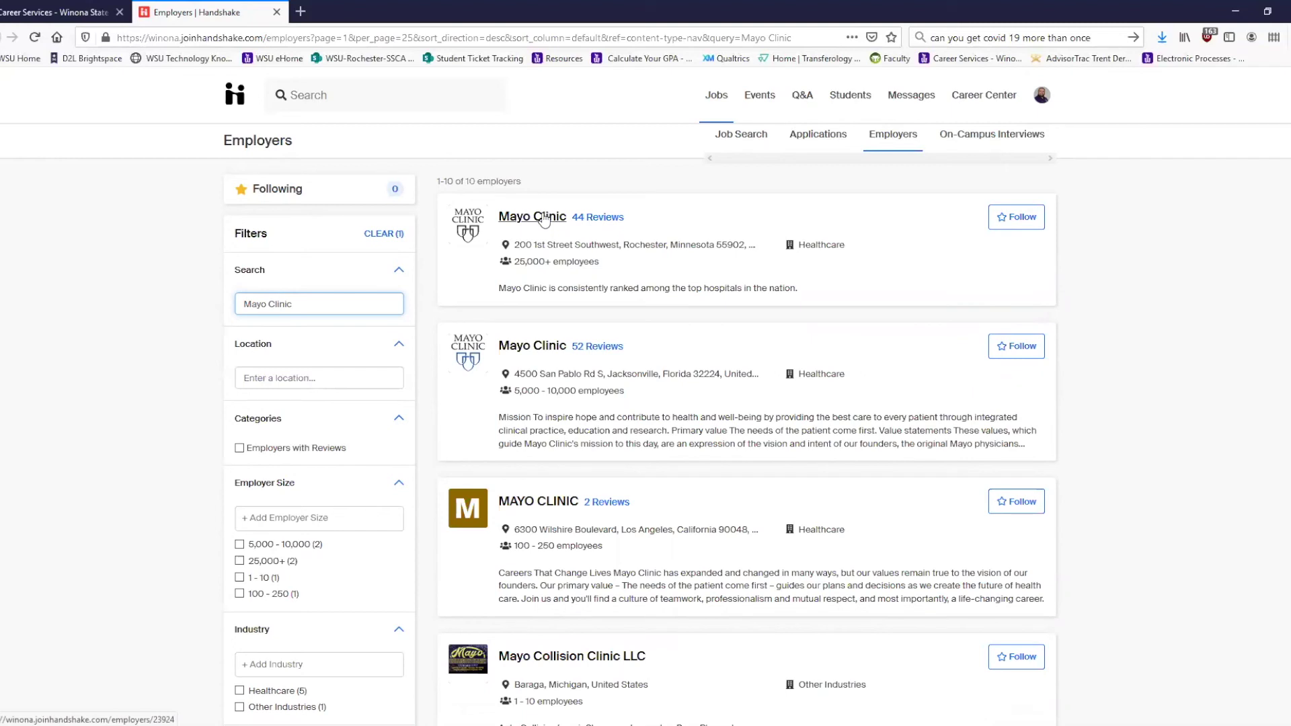
# Step: Open the Rochester Mayo Clinic employer profile and browse its reviews, contacts and job openings
pyautogui.click(544, 220)
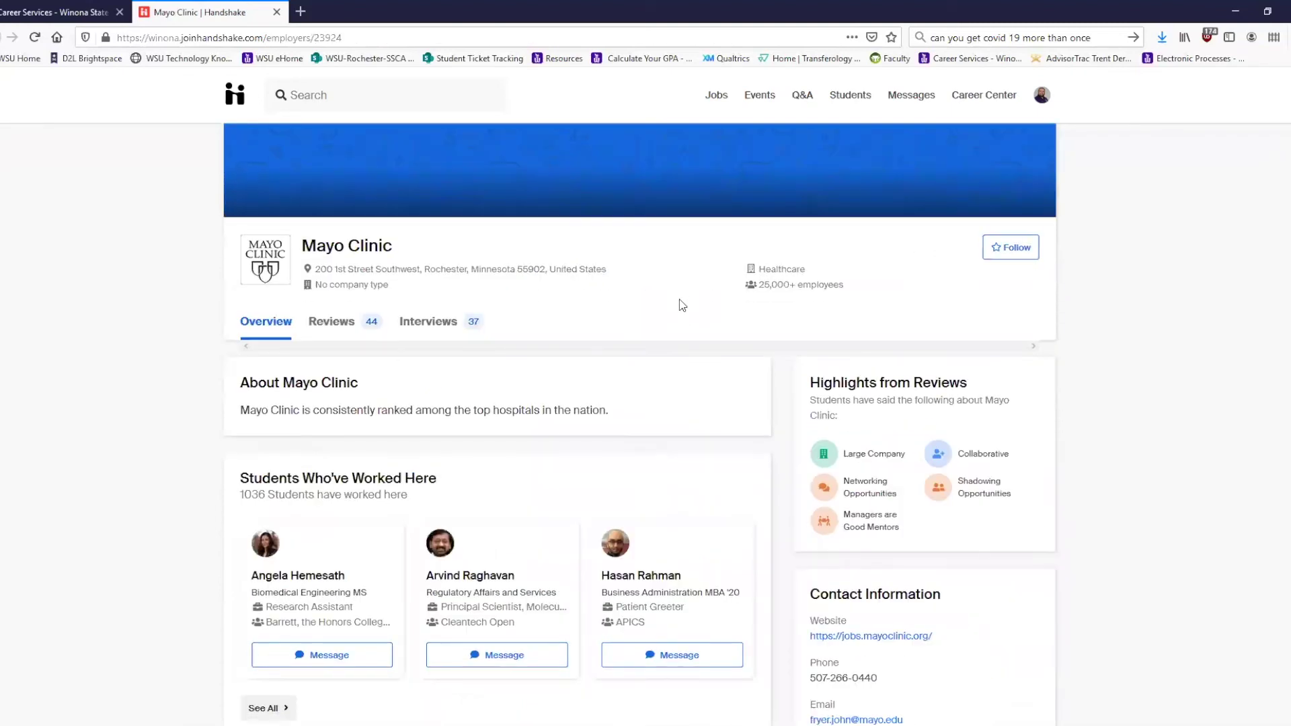
pyautogui.scroll(-2, 682, 306)
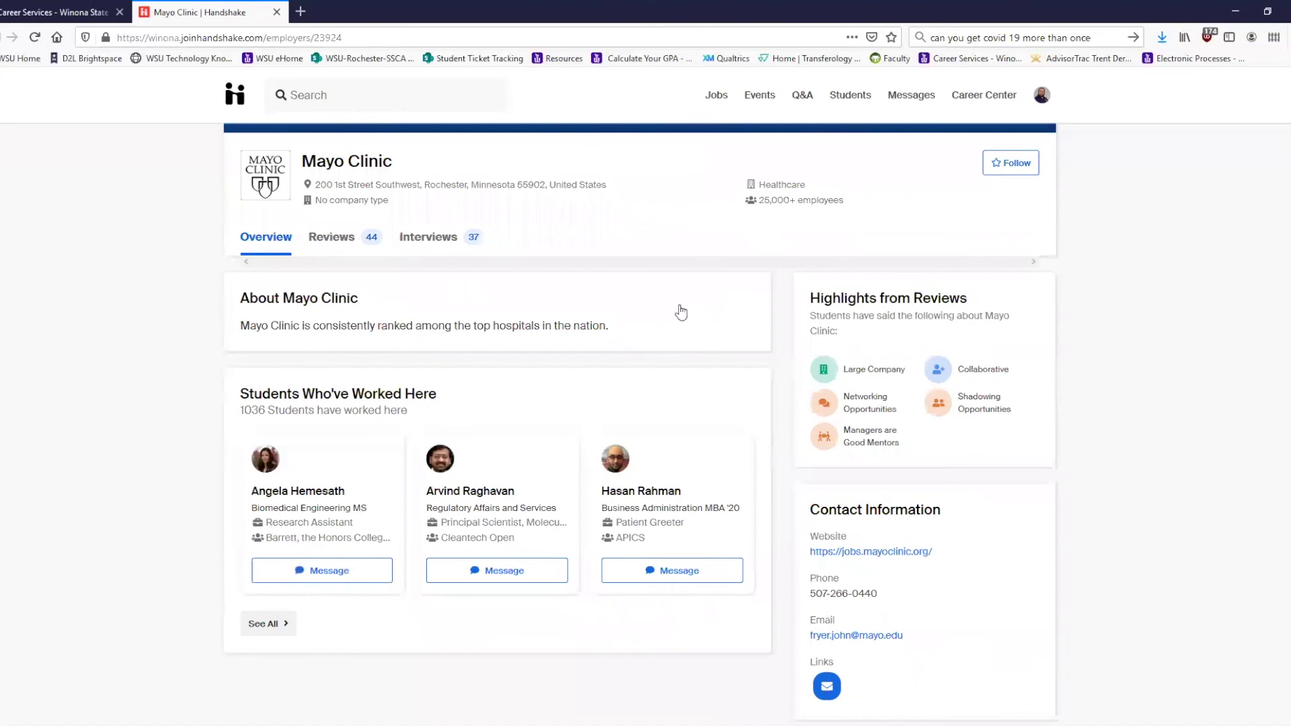
pyautogui.scroll(-1, 679, 305)
pyautogui.scroll(-5, 693, 311)
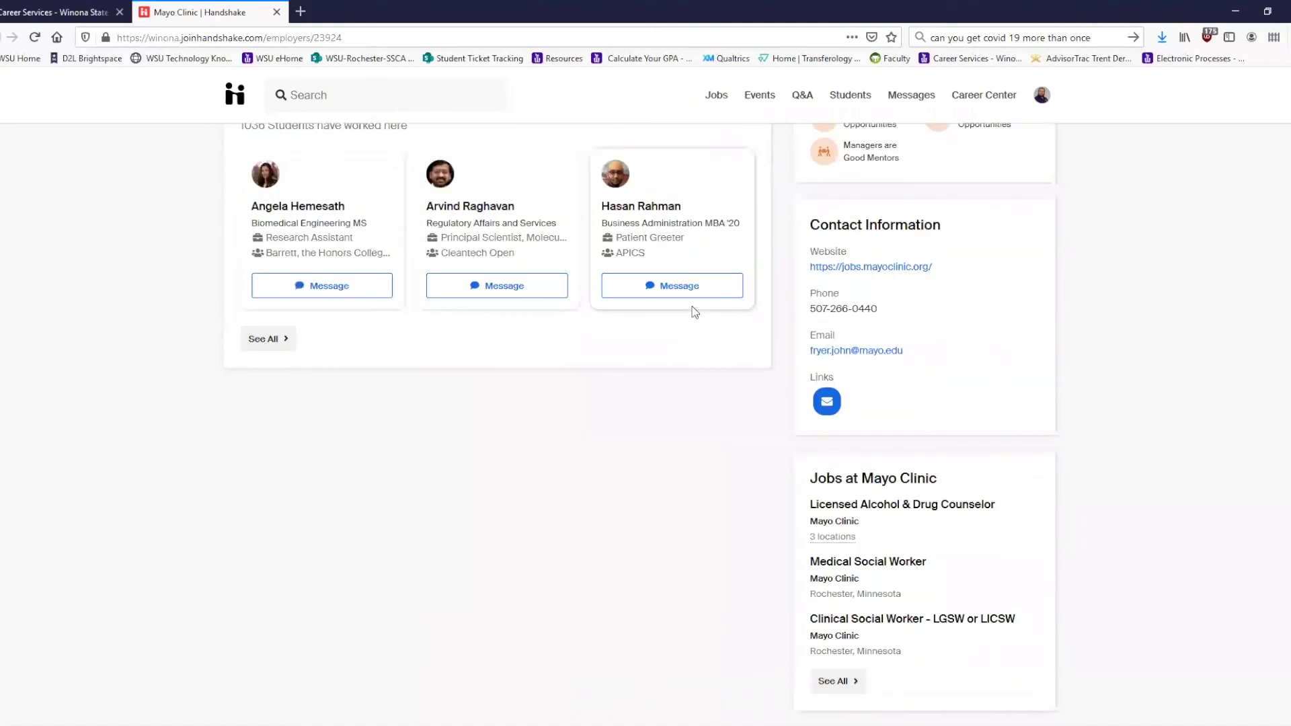
pyautogui.scroll(-4, 693, 310)
pyautogui.scroll(-1, 924, 425)
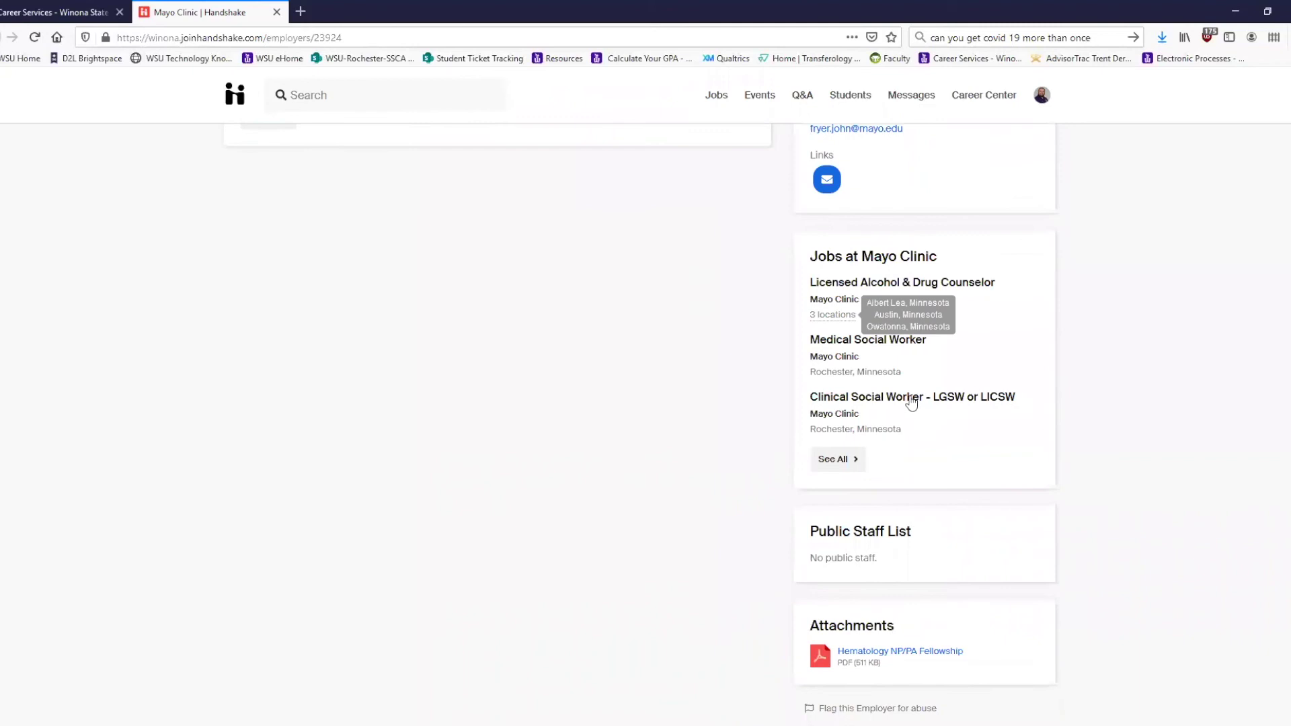
pyautogui.scroll(10, 908, 383)
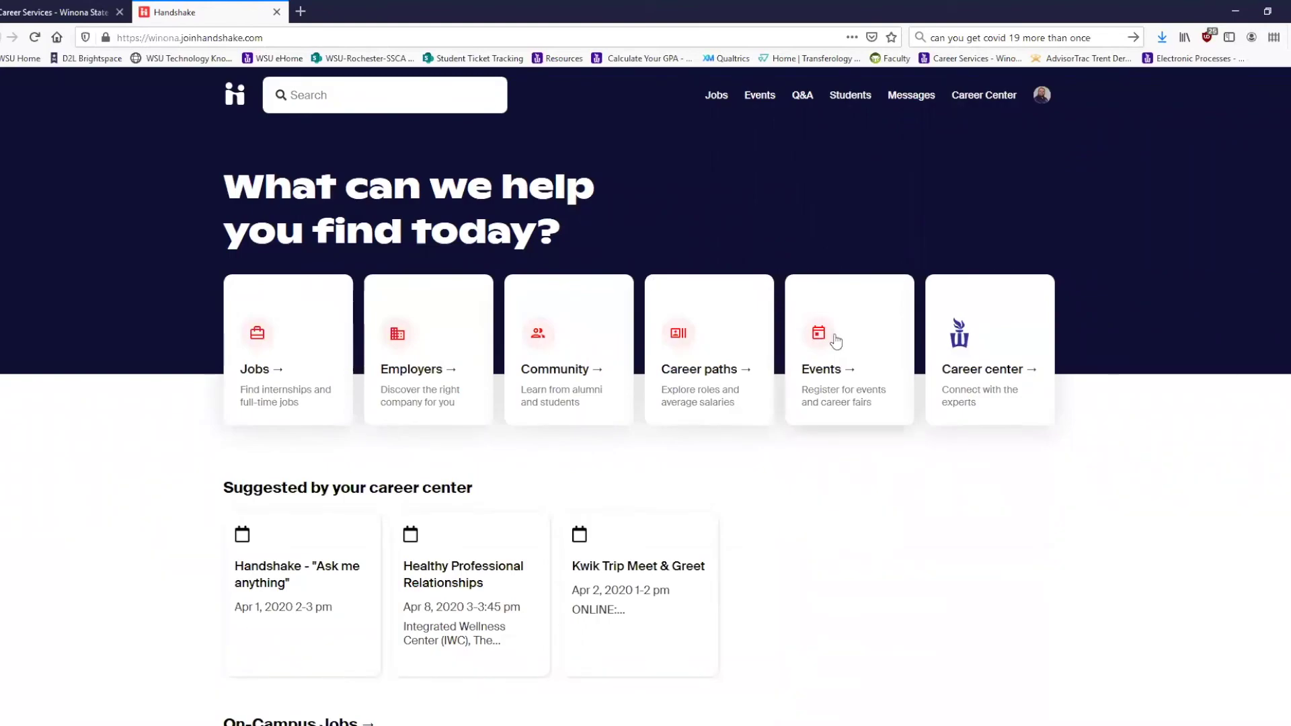
# Step: Open Upcoming Events and browse down to this week's events, including Kwik Trip Meet & Greet
pyautogui.click(831, 344)
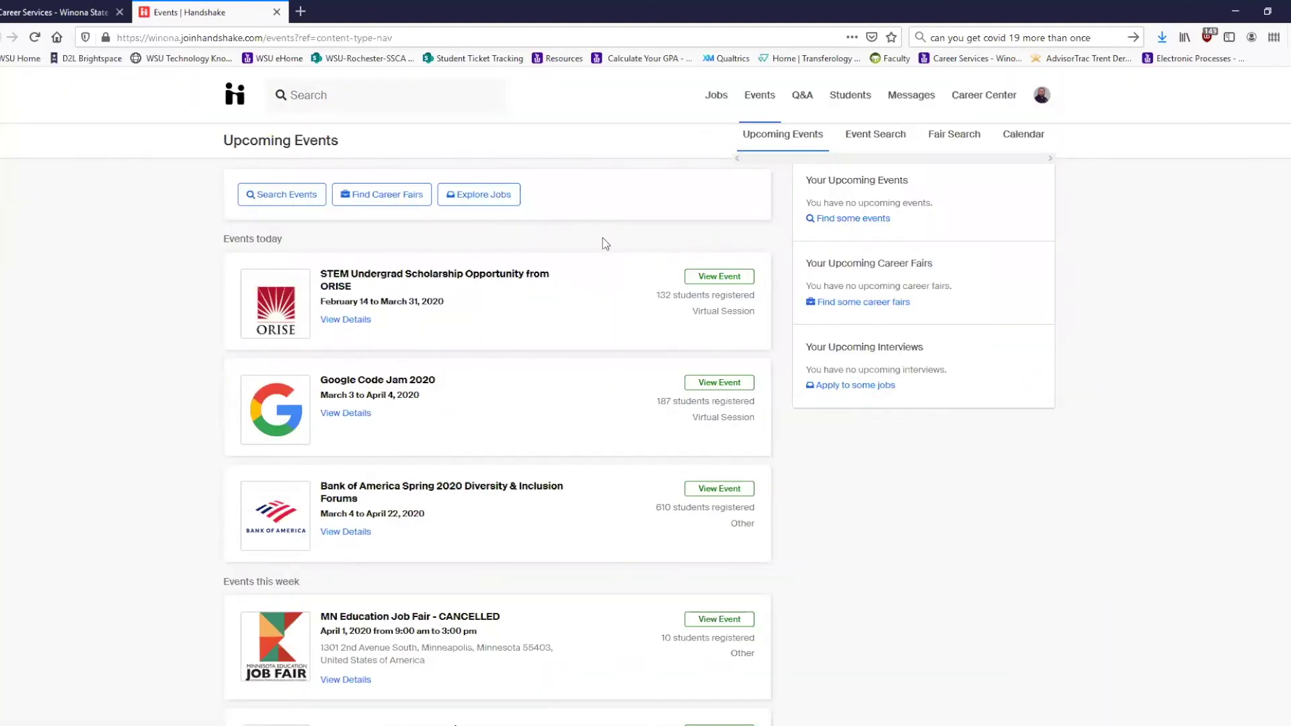
pyautogui.scroll(-1, 424, 225)
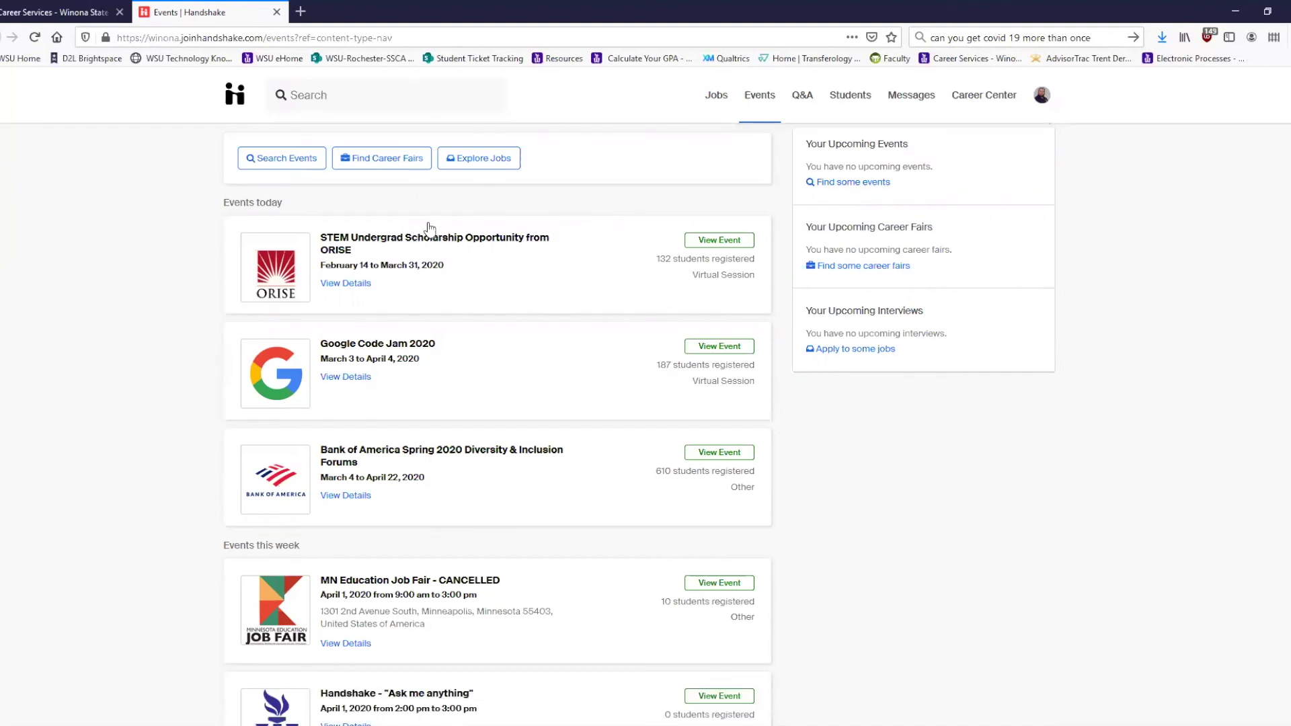
pyautogui.scroll(-1, 479, 230)
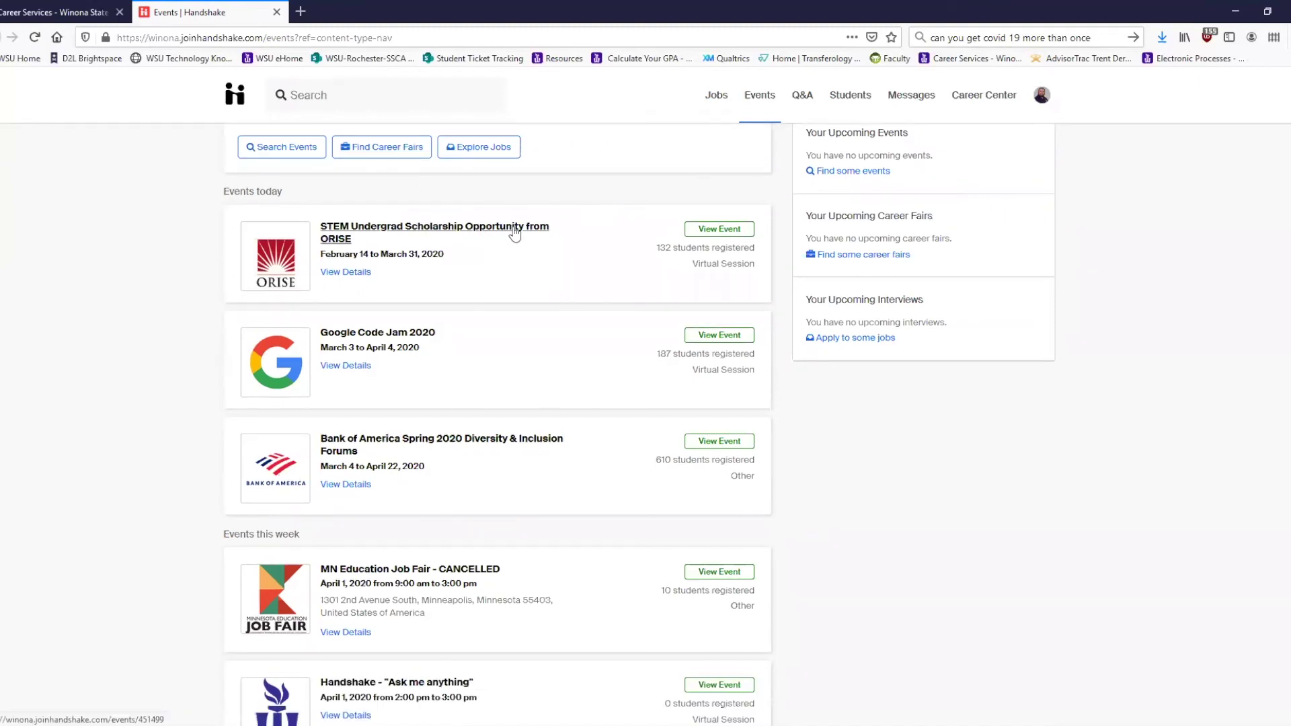
pyautogui.scroll(-1, 542, 242)
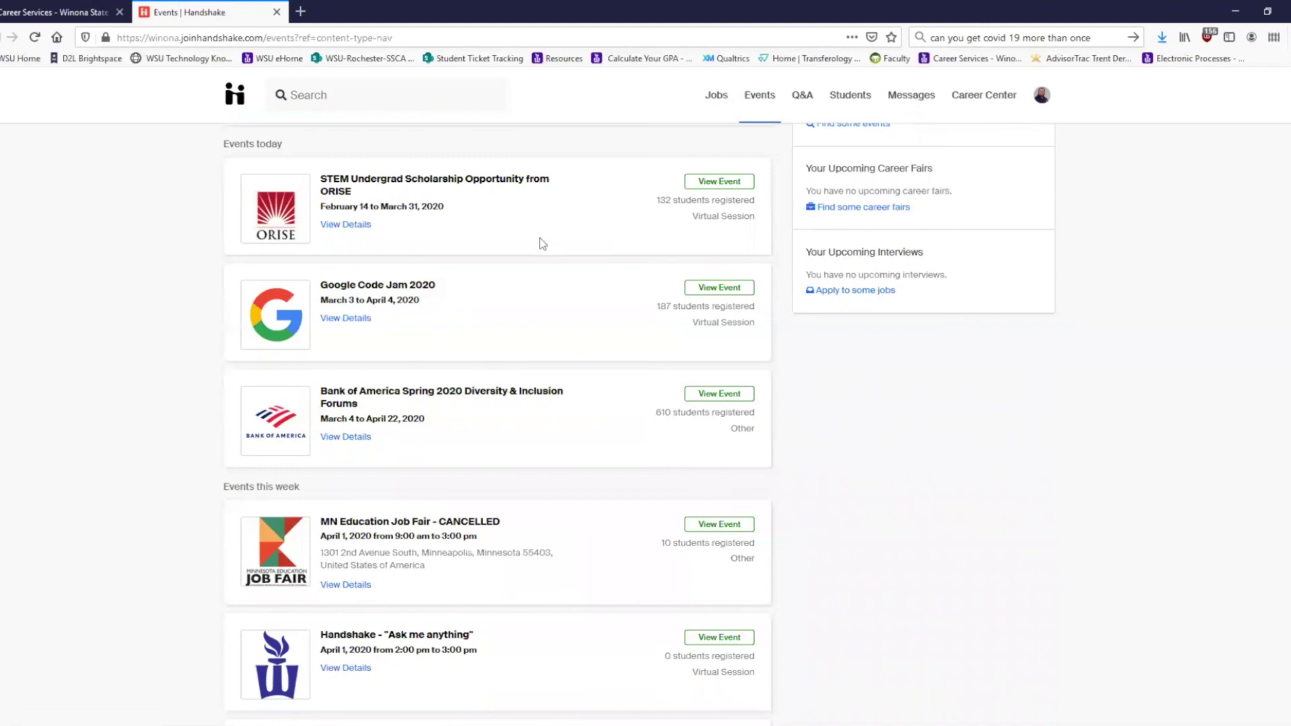
pyautogui.scroll(-5, 539, 243)
pyautogui.scroll(-5, 540, 248)
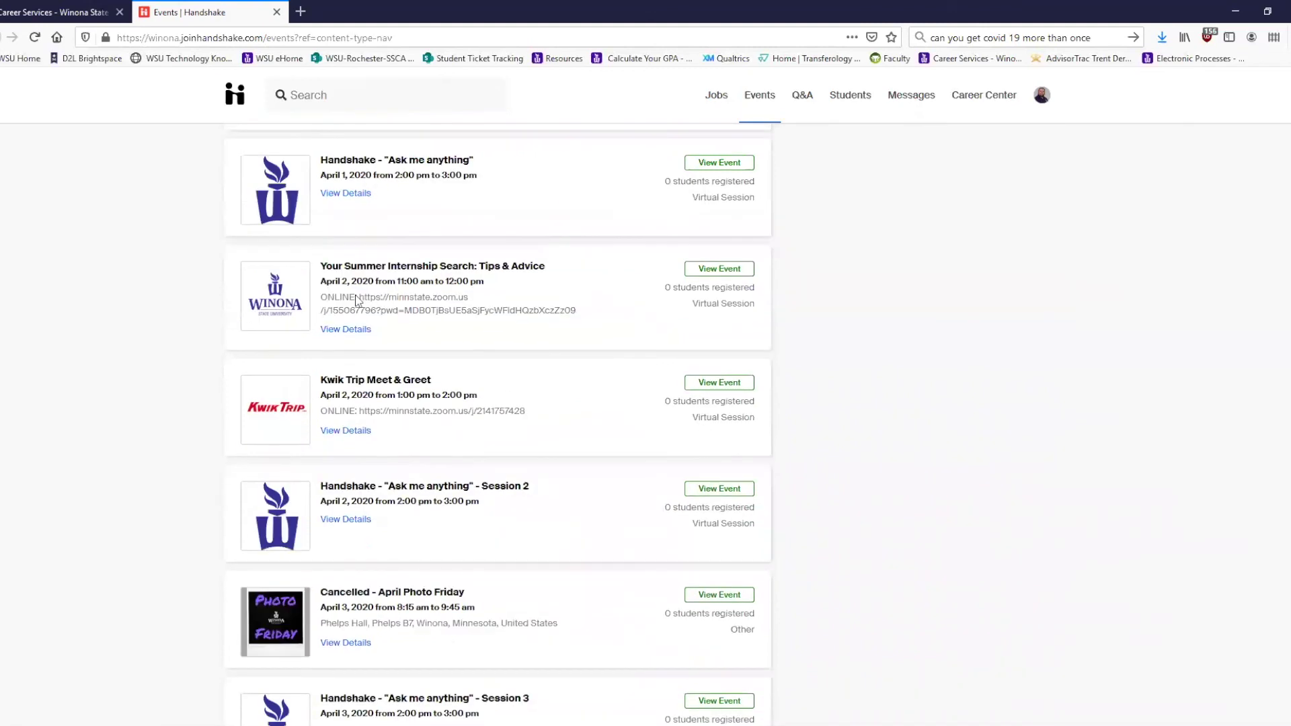
pyautogui.scroll(-1, 399, 331)
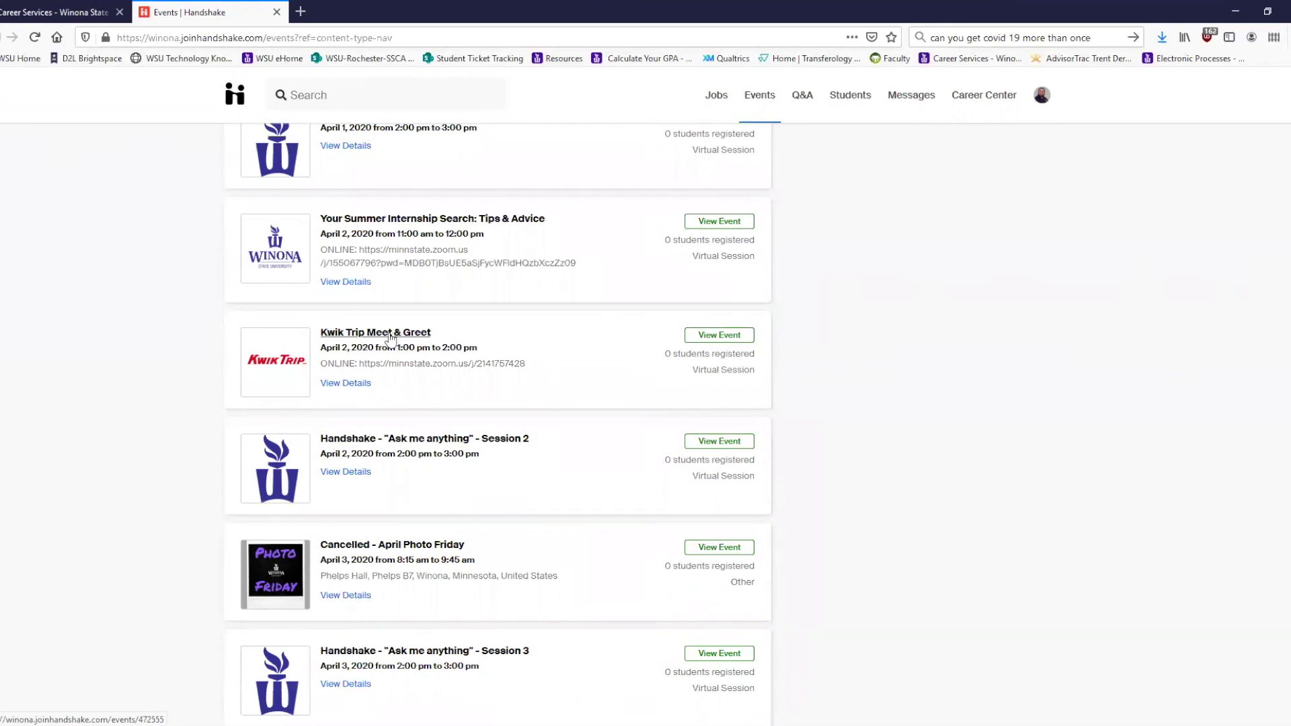
# Step: Open the Kwik Trip Meet & Greet event details
pyautogui.click(395, 333)
pyautogui.scroll(-1, 542, 414)
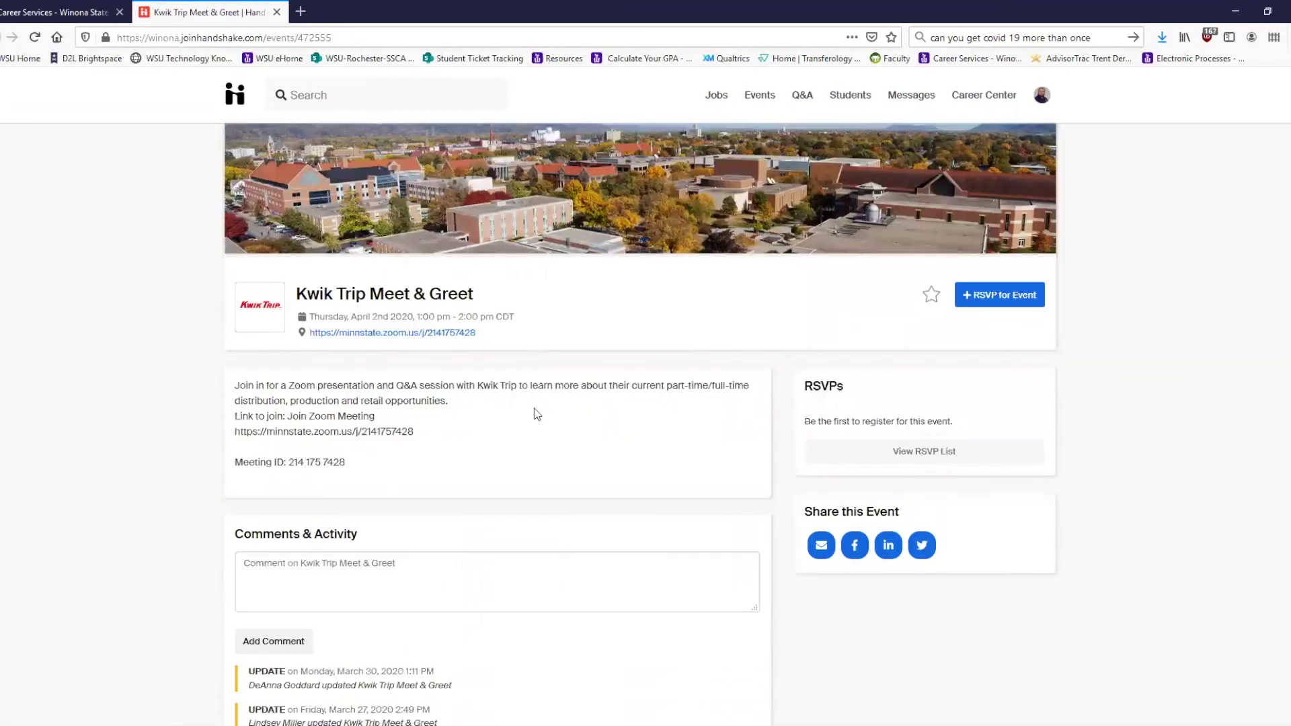
pyautogui.scroll(-1, 463, 390)
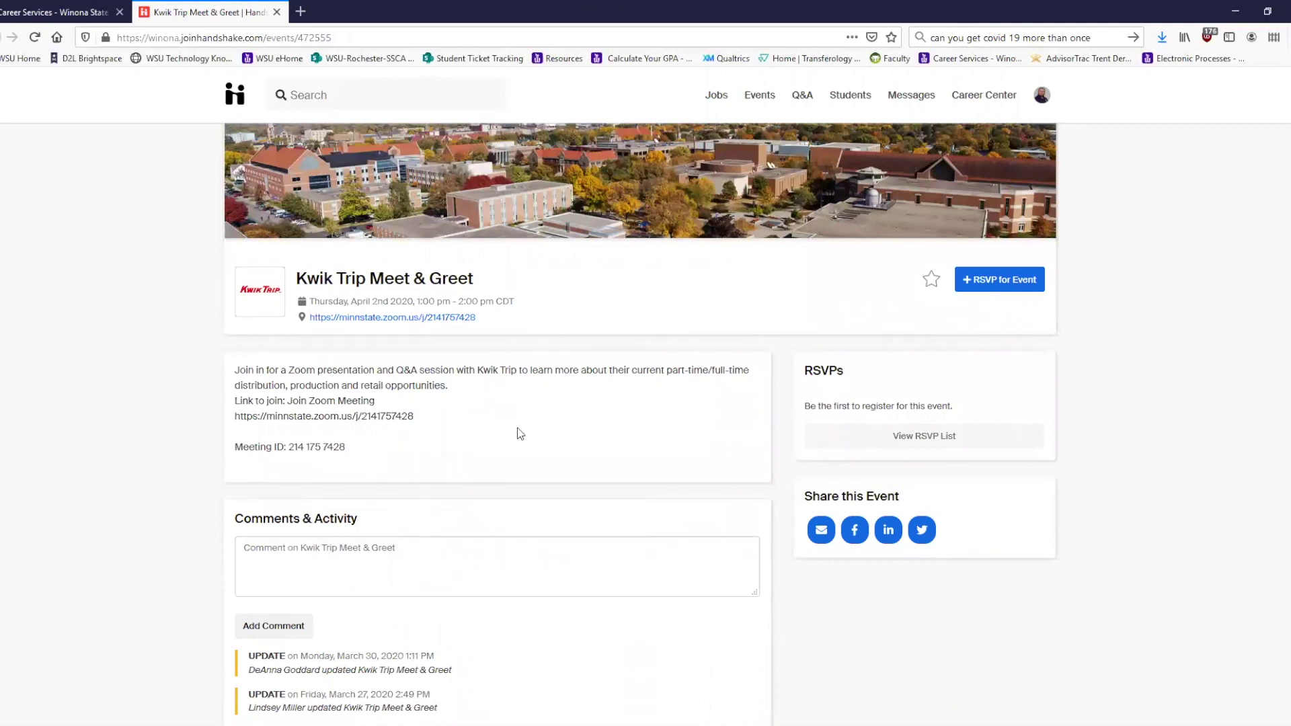
# Step: RSVP for the April 2nd Kwik Trip Meet & Greet Zoom session
pyautogui.click(1022, 286)
pyautogui.click(1009, 284)
pyautogui.scroll(1, 804, 296)
pyautogui.scroll(-1, 808, 300)
pyautogui.scroll(-1, 808, 299)
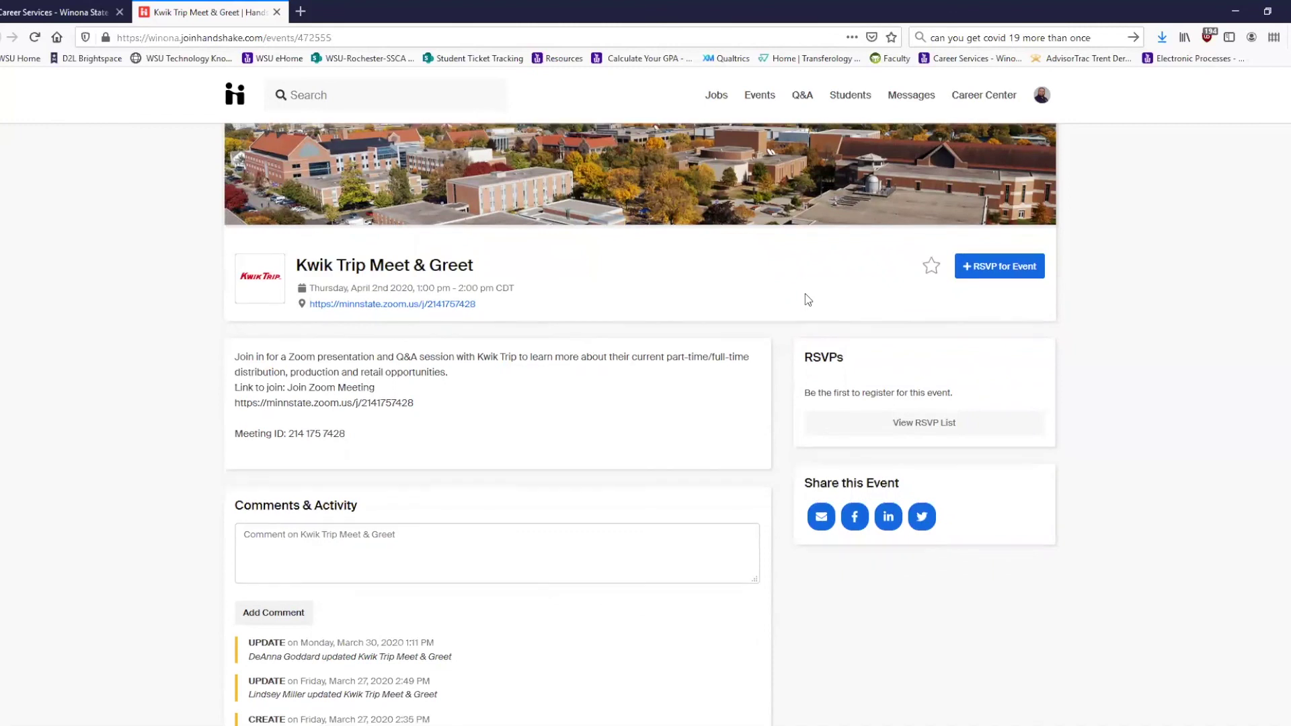
pyautogui.scroll(1, 807, 299)
pyautogui.scroll(1, 808, 299)
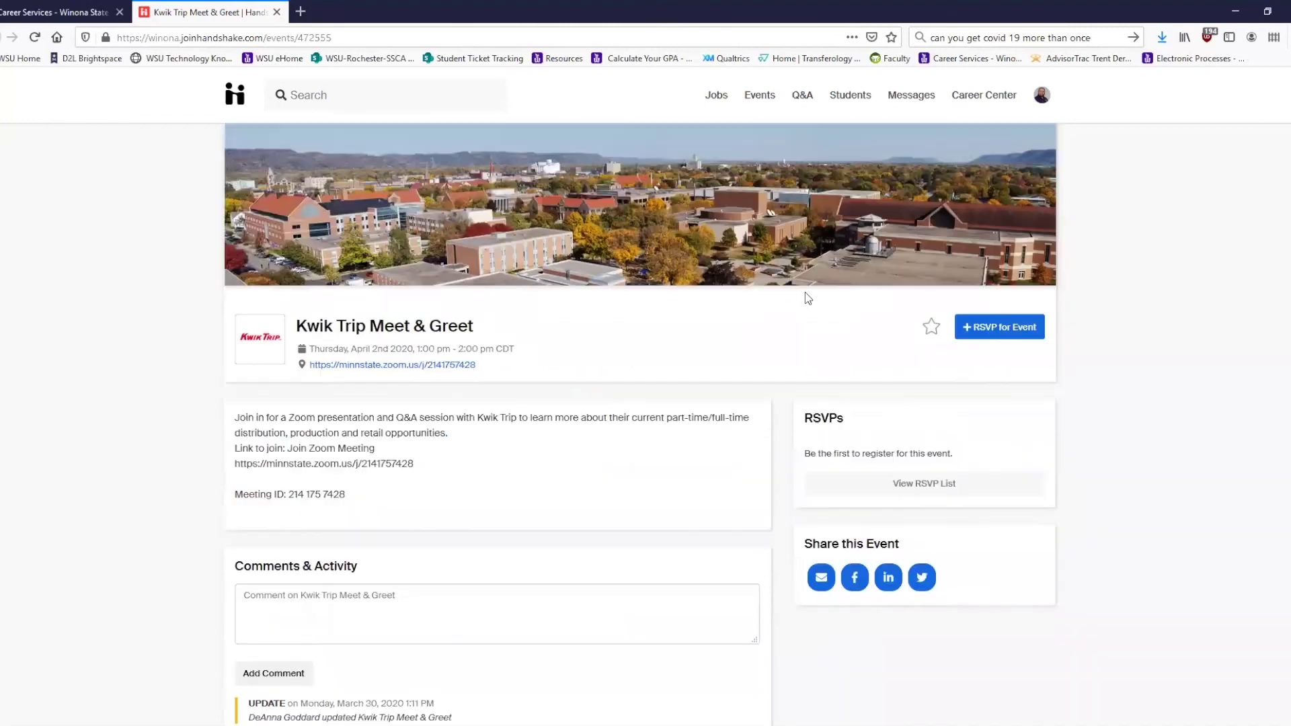